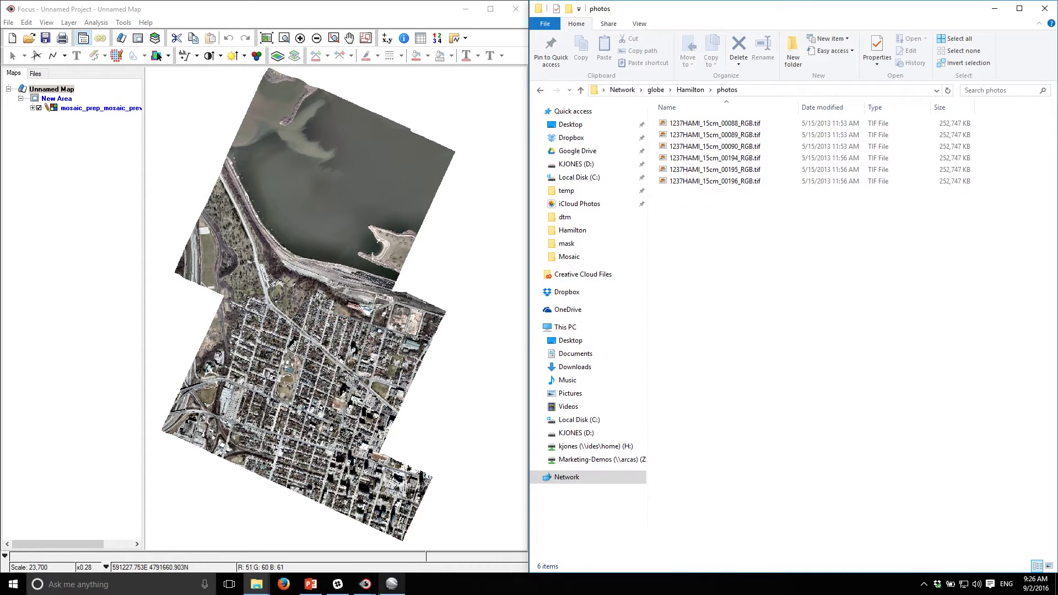
# Bring the six-photo Focus map forward and snap it to the full-height left half of the screen
pyautogui.click(366, 584)
pyautogui.click(411, 541)
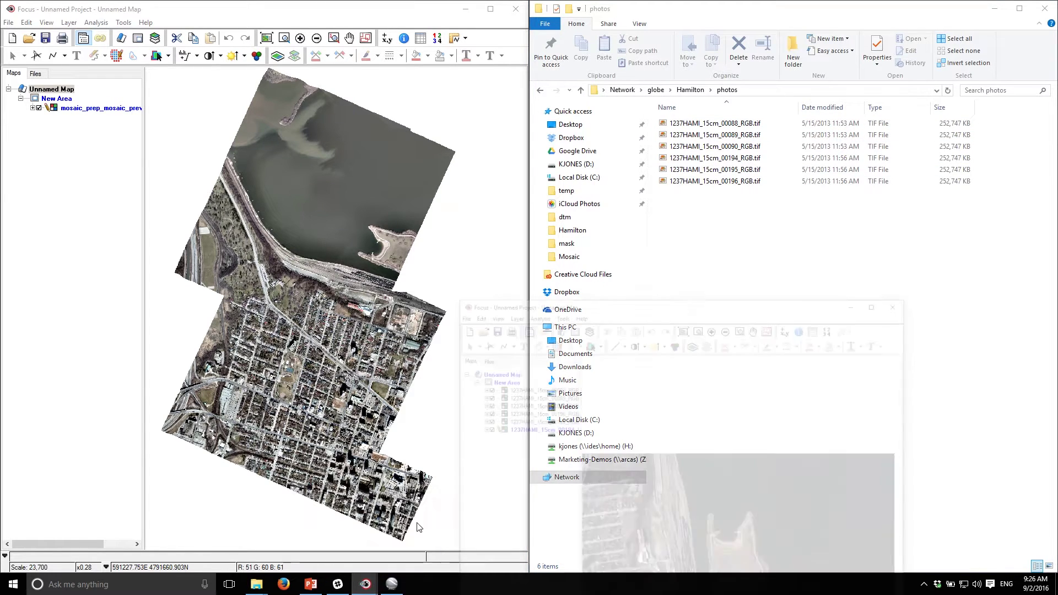
pyautogui.moveTo(675, 245); pyautogui.dragTo(3, 2)
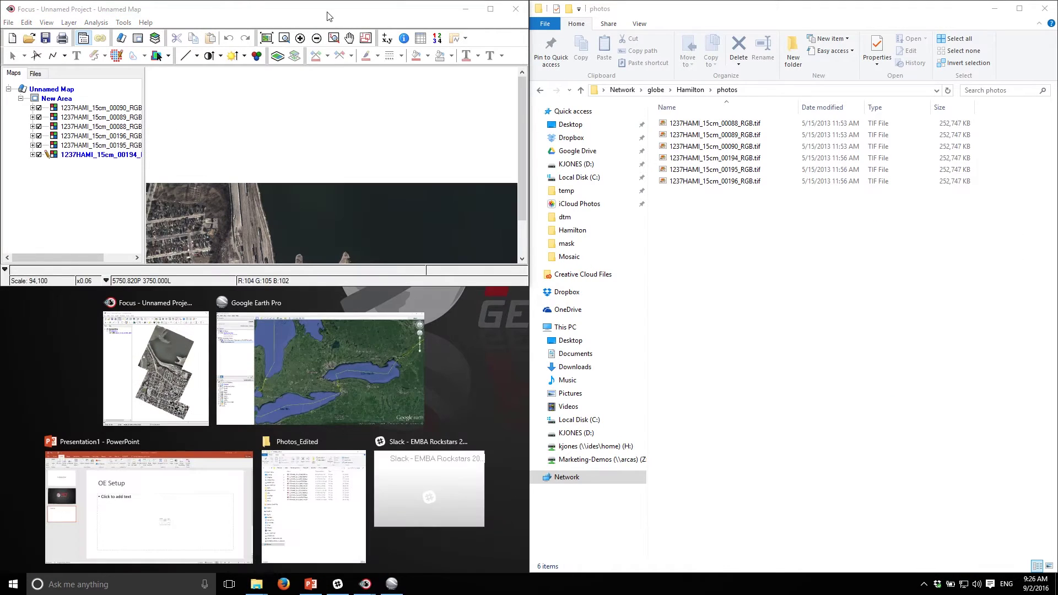
pyautogui.doubleClick(327, 16)
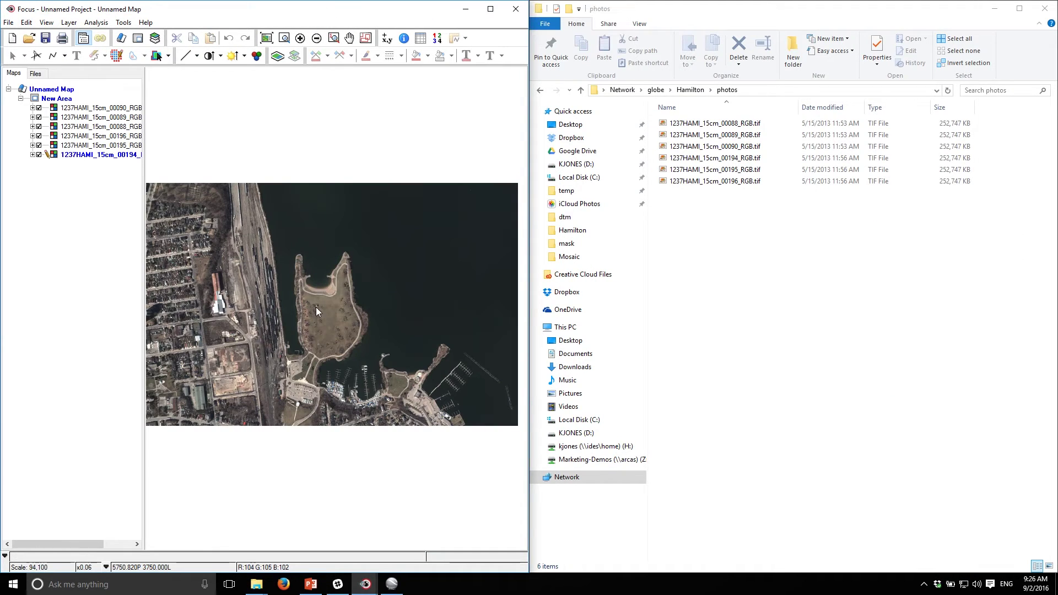
# Hide and then reshow the 00090, 00089 and 00088 photo layers to compare them
pyautogui.click(39, 108)
pyautogui.click(39, 117)
pyautogui.click(39, 126)
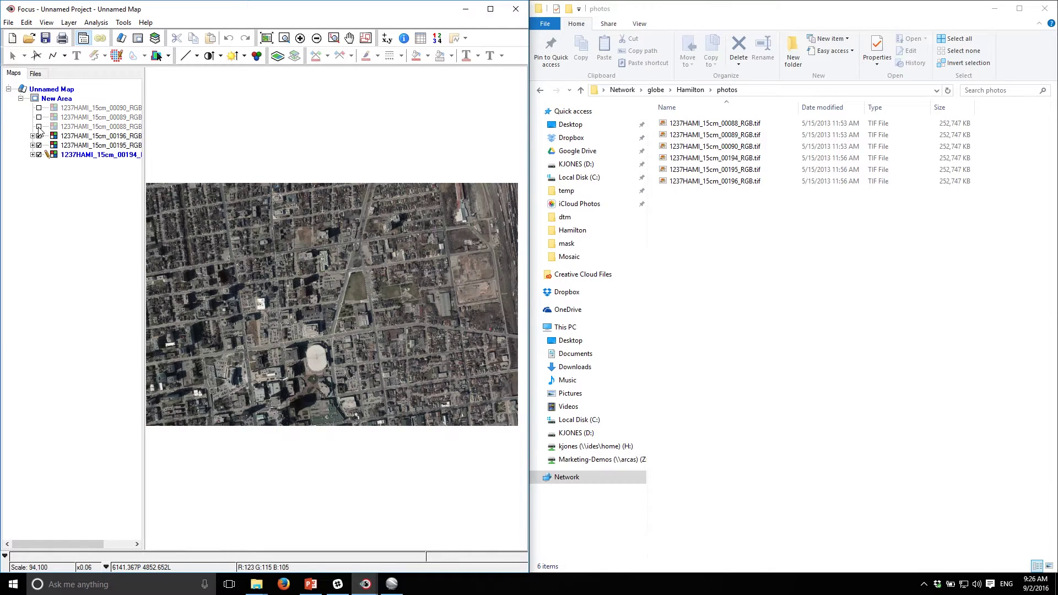
pyautogui.click(38, 126)
pyautogui.click(39, 117)
pyautogui.click(39, 108)
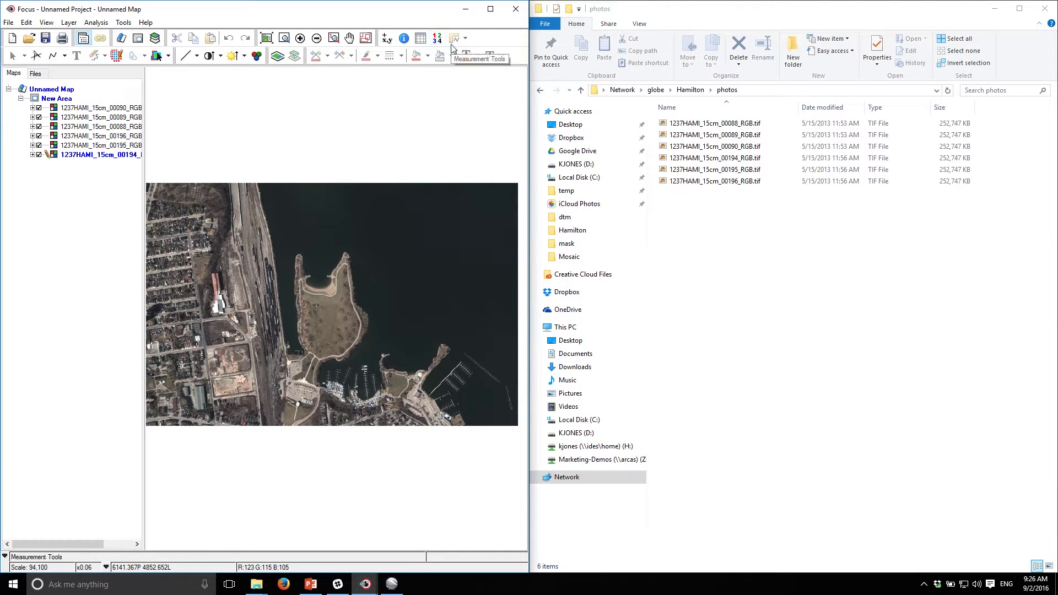
# Close the individual-photo map without saving and switch to Google Earth Pro
pyautogui.click(516, 9)
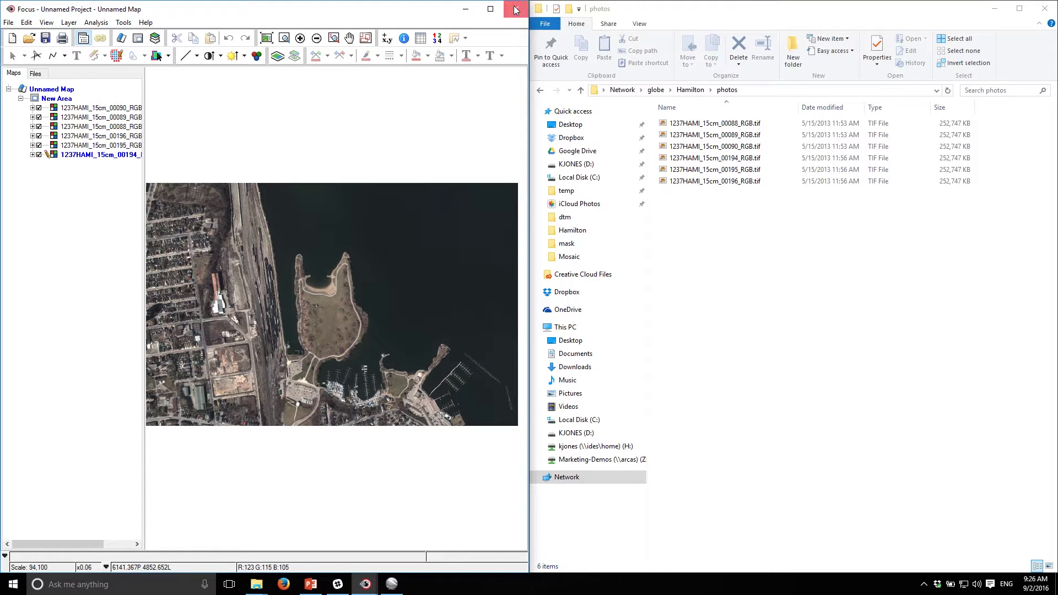
pyautogui.click(528, 298)
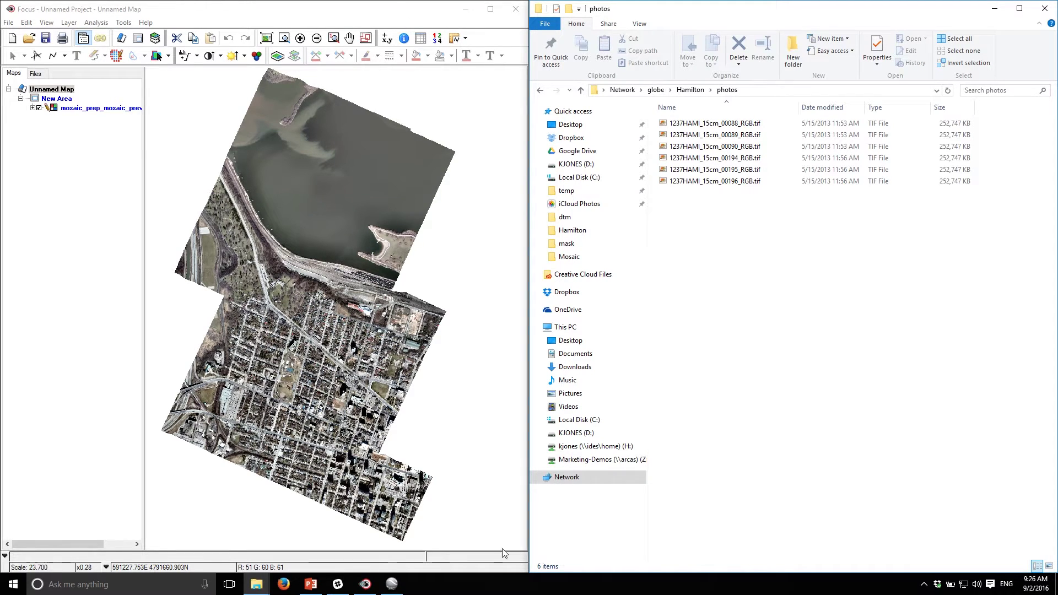
pyautogui.click(395, 587)
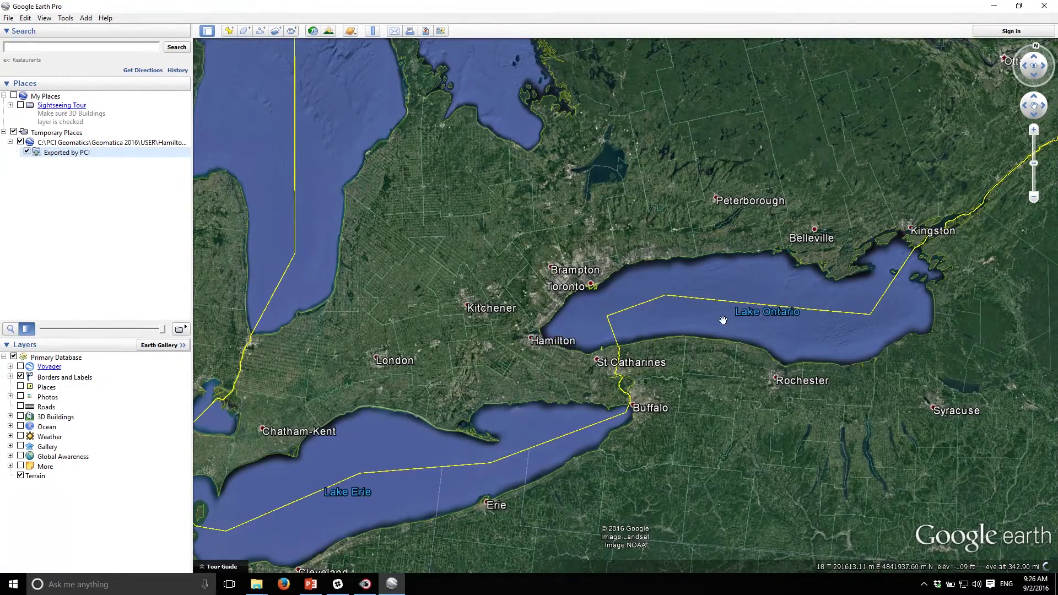
# Zoom in on Hamilton until the 'Exported by PCI' mosaic overlay shows over Strathcona and the North End
pyautogui.scroll(5, 526, 356)
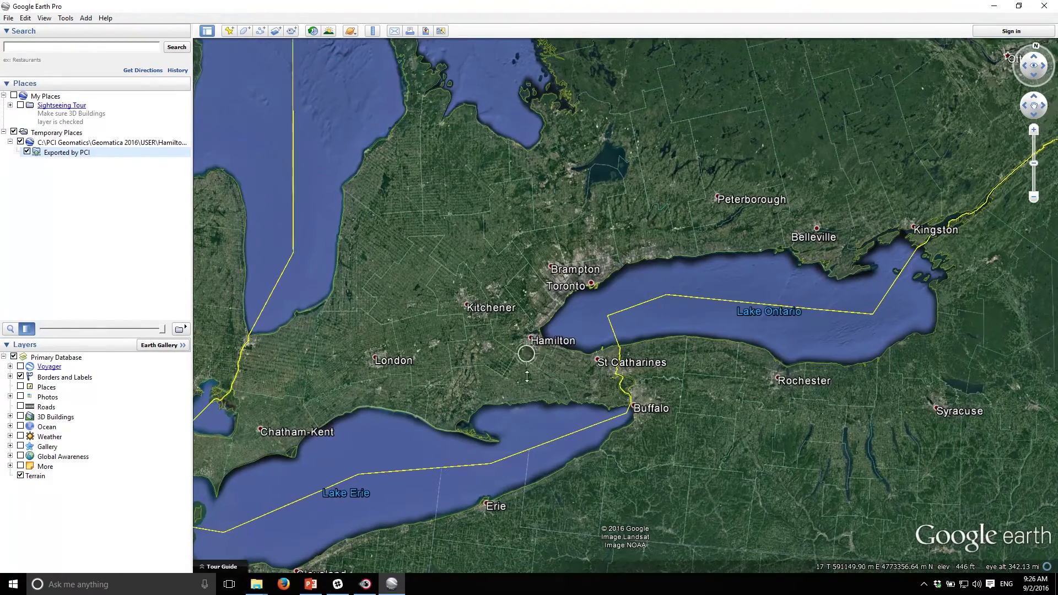
pyautogui.scroll(5, 527, 415)
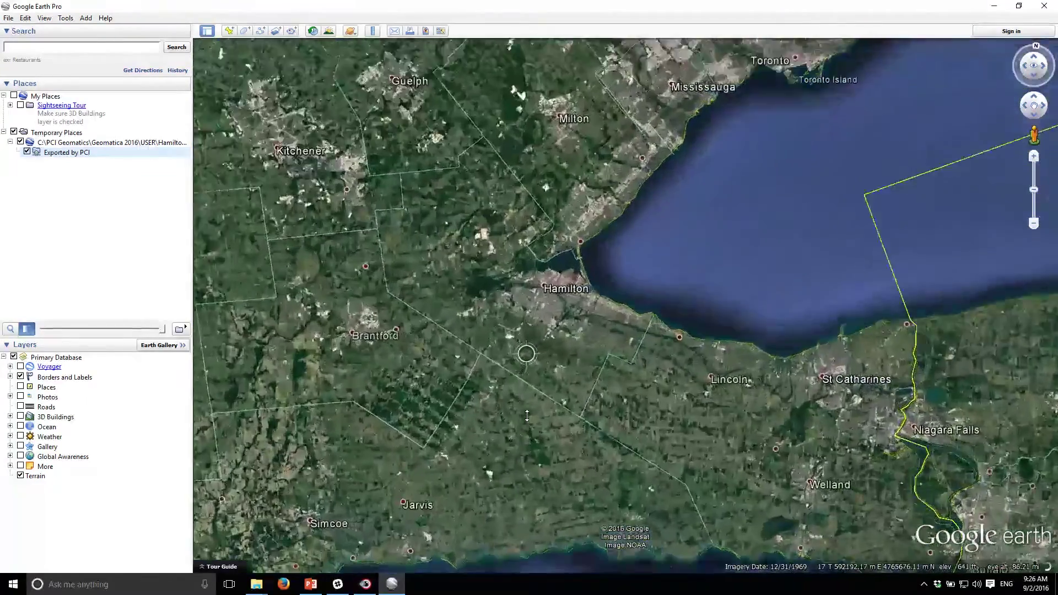
pyautogui.scroll(4, 527, 415)
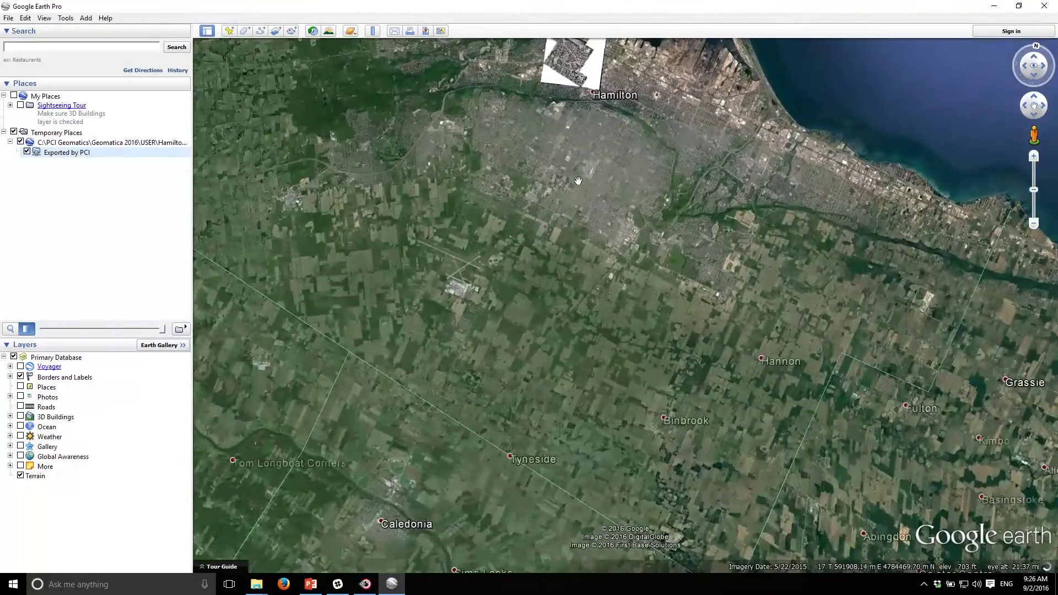
pyautogui.scroll(3, 555, 296)
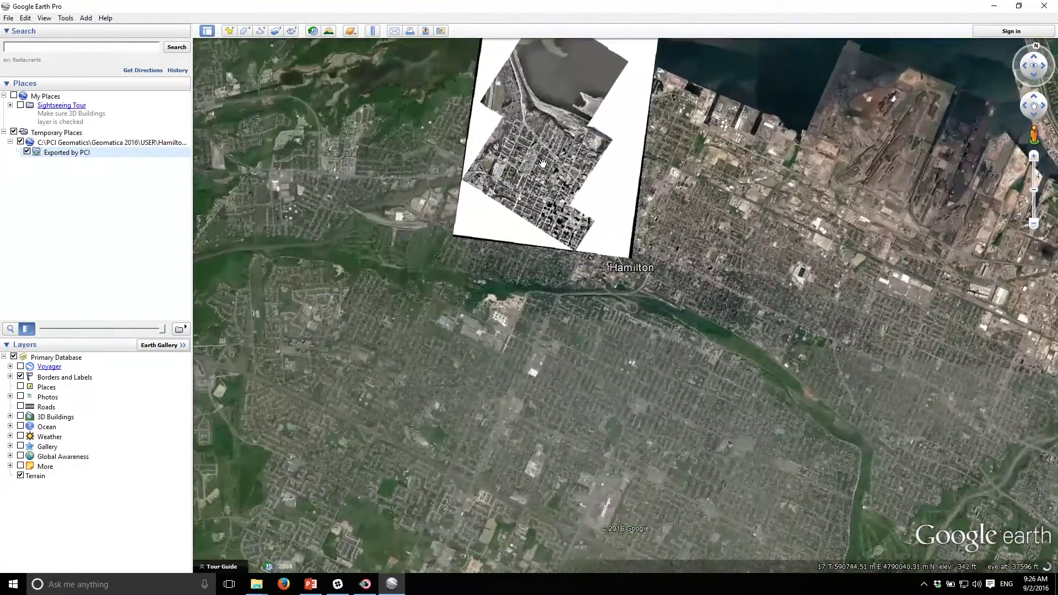
pyautogui.scroll(3, 546, 298)
pyautogui.scroll(2, 543, 298)
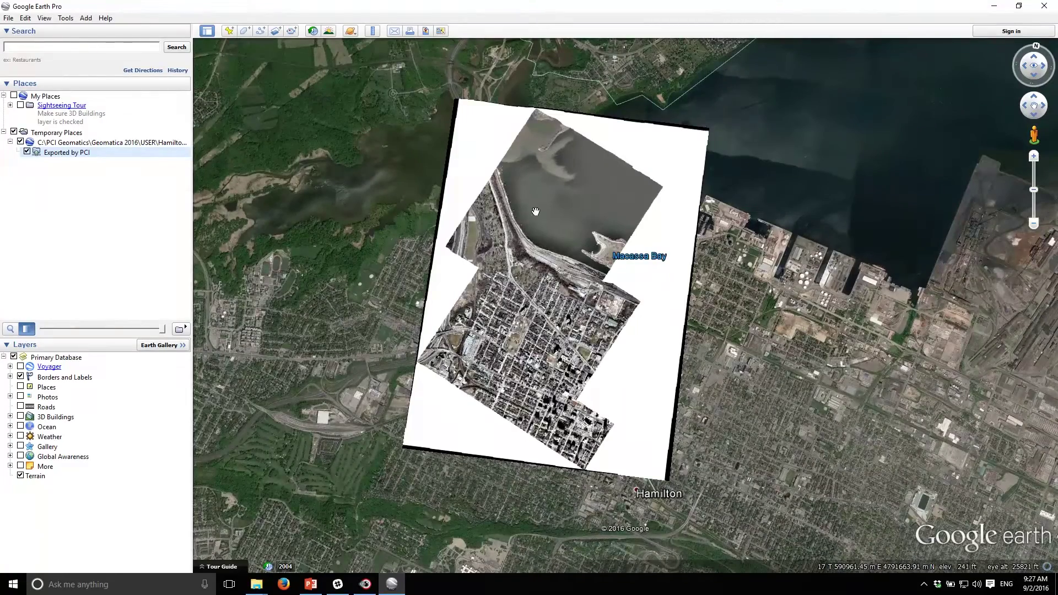
pyautogui.scroll(3, 548, 309)
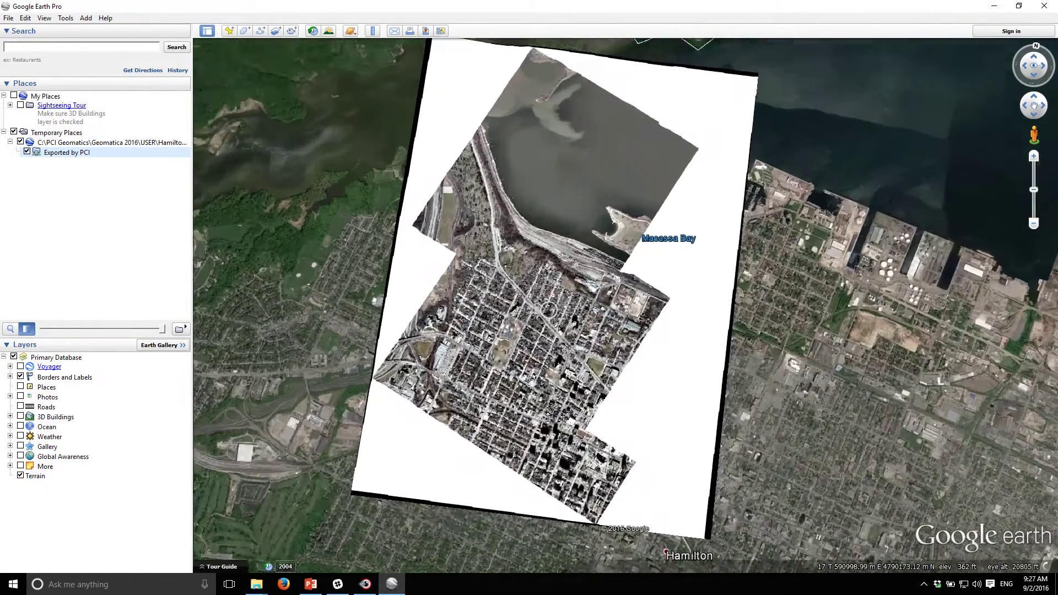
pyautogui.scroll(2, 513, 292)
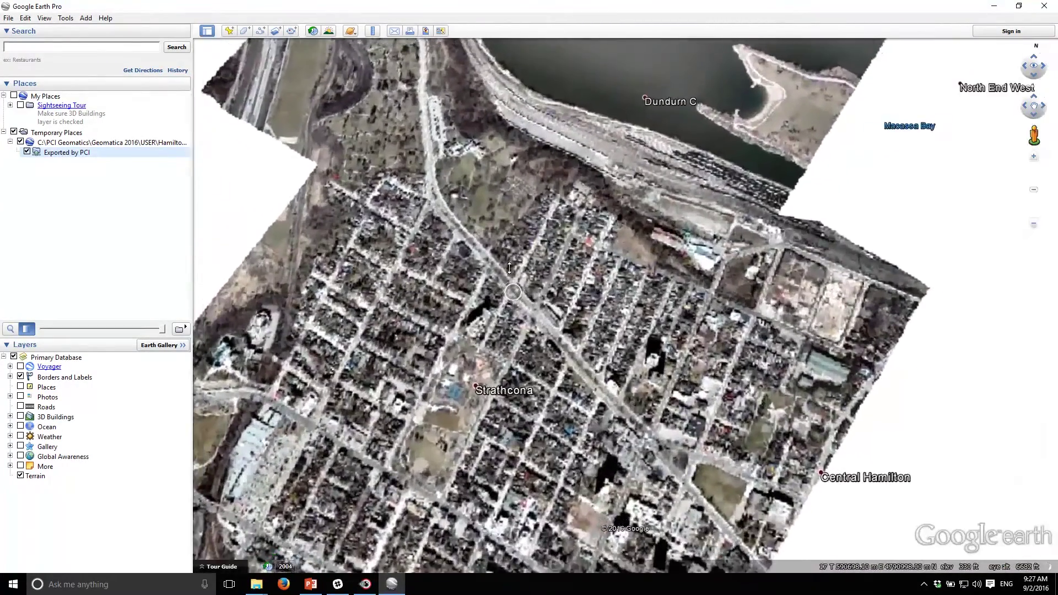
pyautogui.scroll(-2, 510, 267)
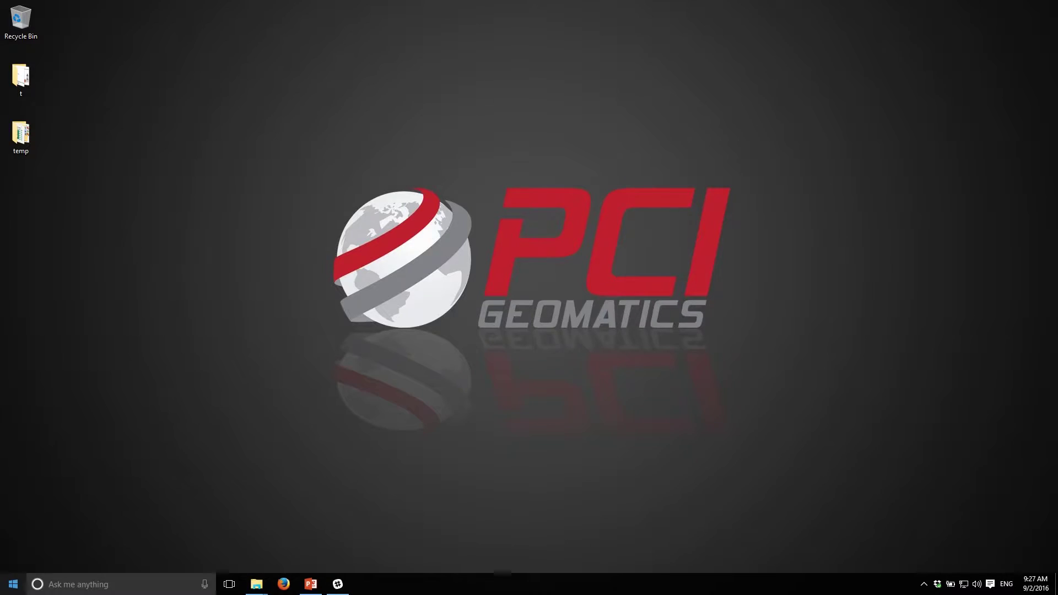
# Start a new OrthoEngine project using the Aerial Photography model with a Digital / Video camera
pyautogui.click(13, 584)
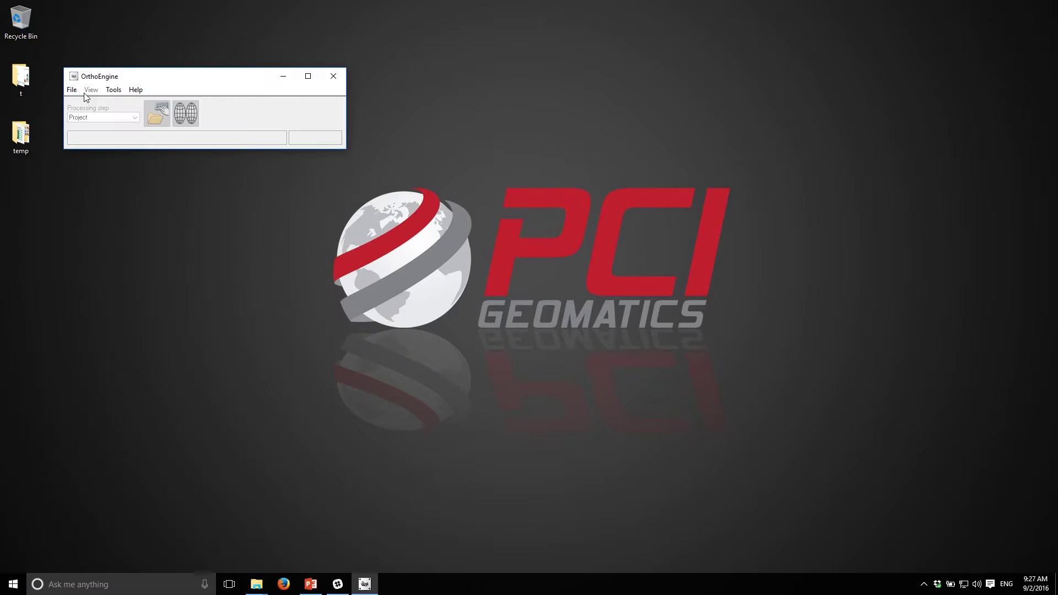
pyautogui.click(72, 89)
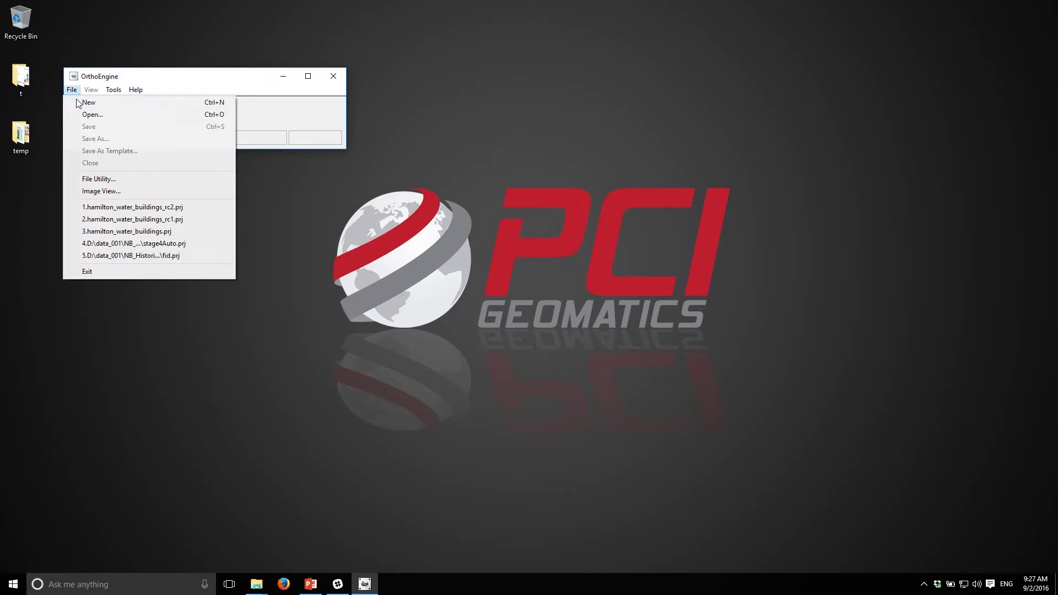
pyautogui.click(84, 101)
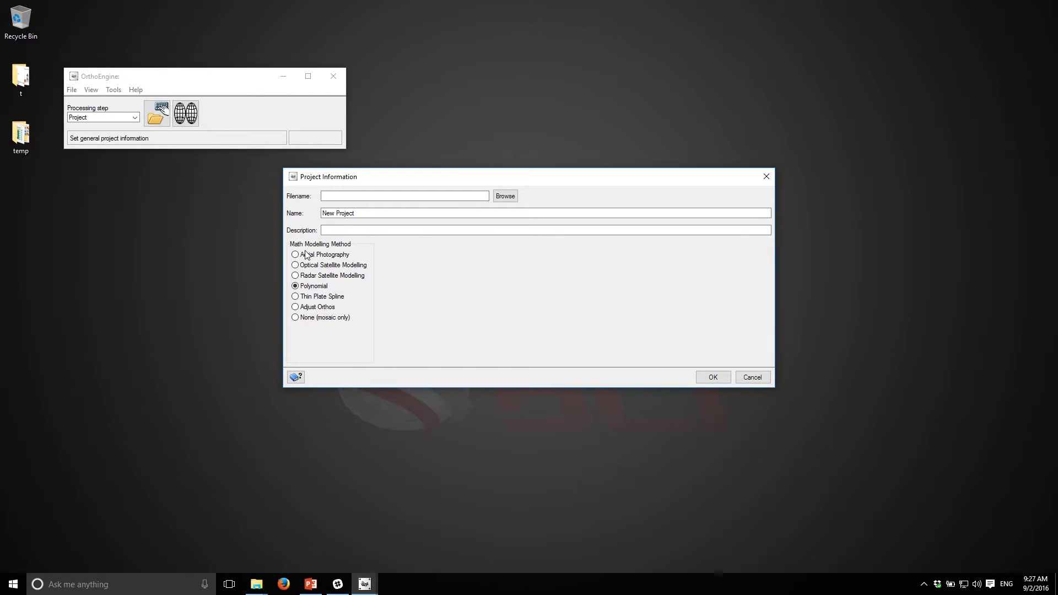
pyautogui.click(307, 255)
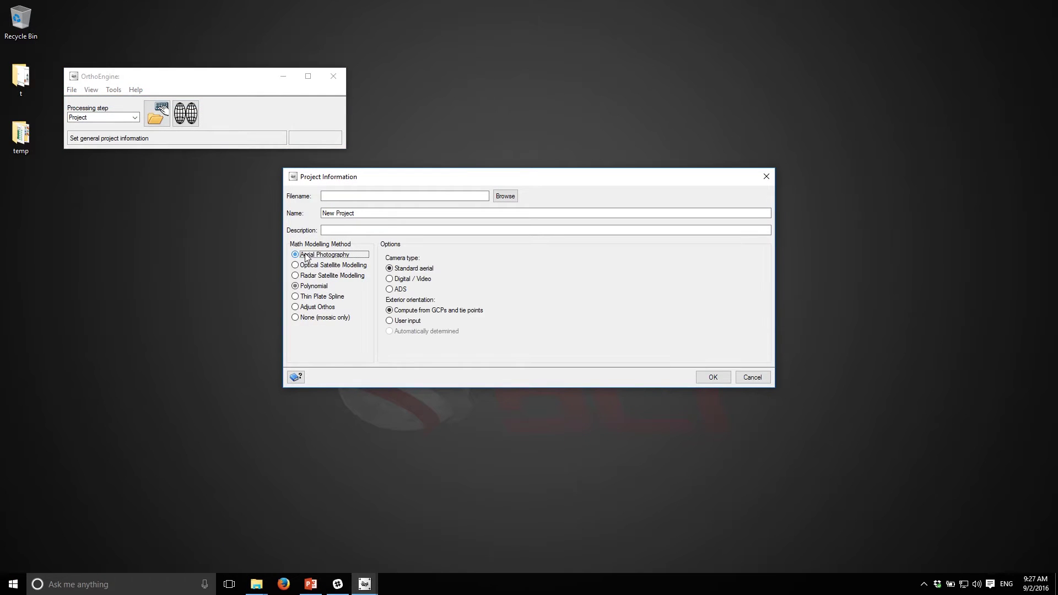
pyautogui.click(400, 280)
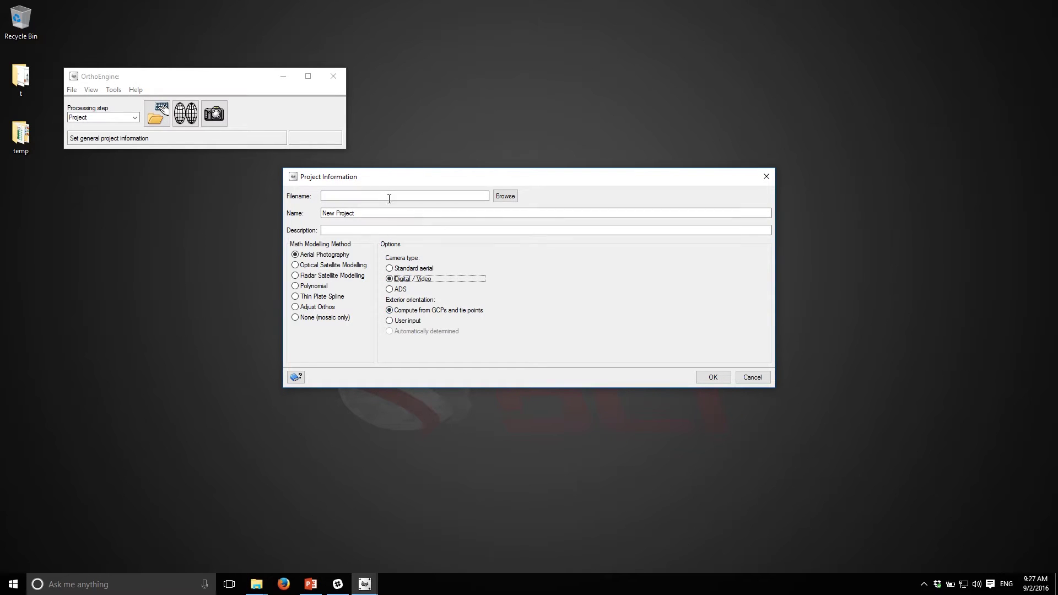
# Save the project as Hamilton_rc1.prj in D:\data_001\Hamilton, named Hamilton_UltraCam
pyautogui.click(506, 196)
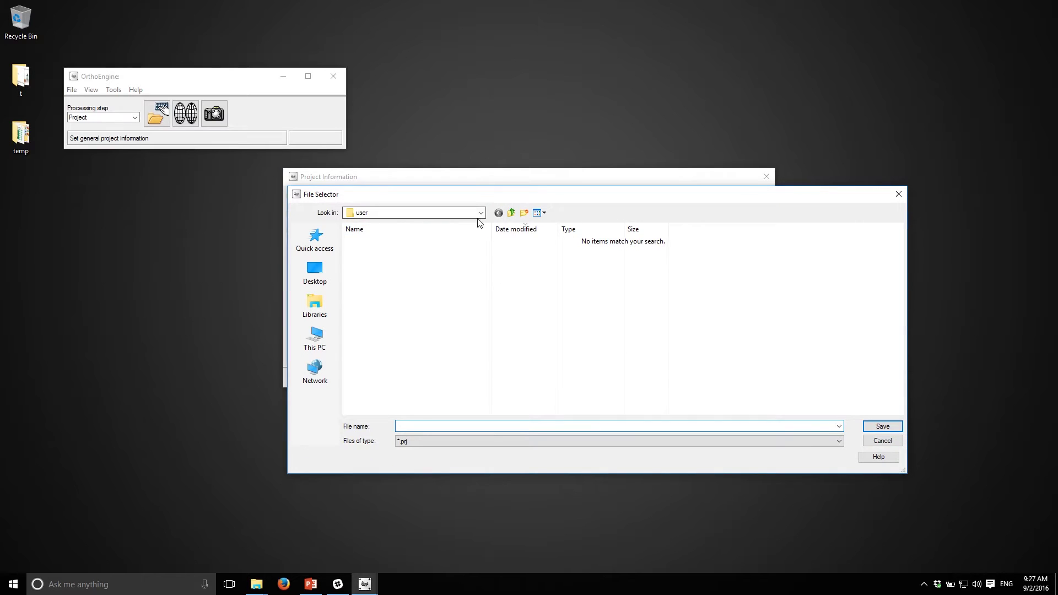
pyautogui.click(315, 338)
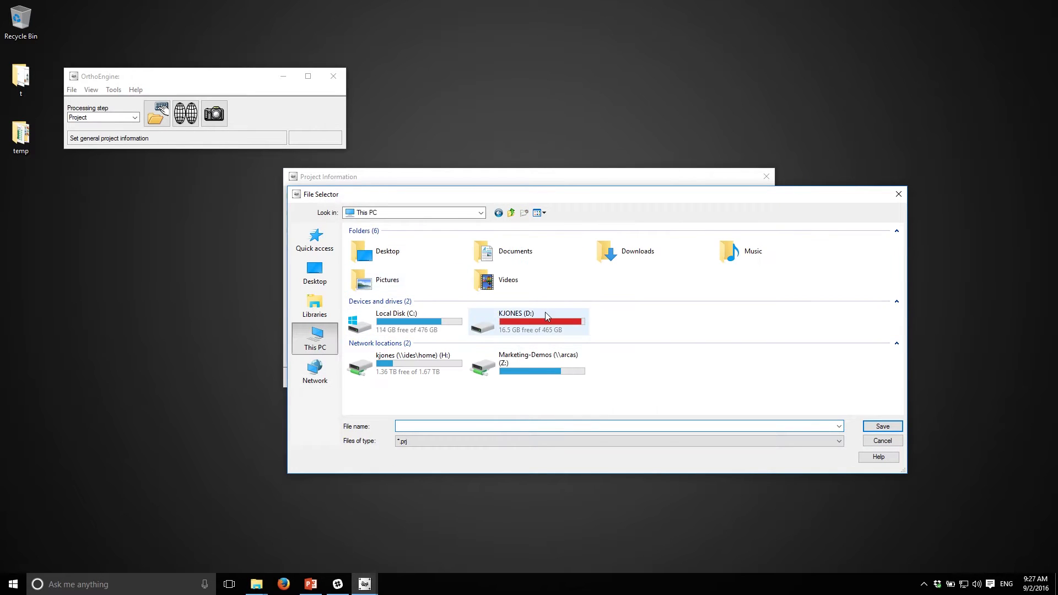
pyautogui.doubleClick(545, 313)
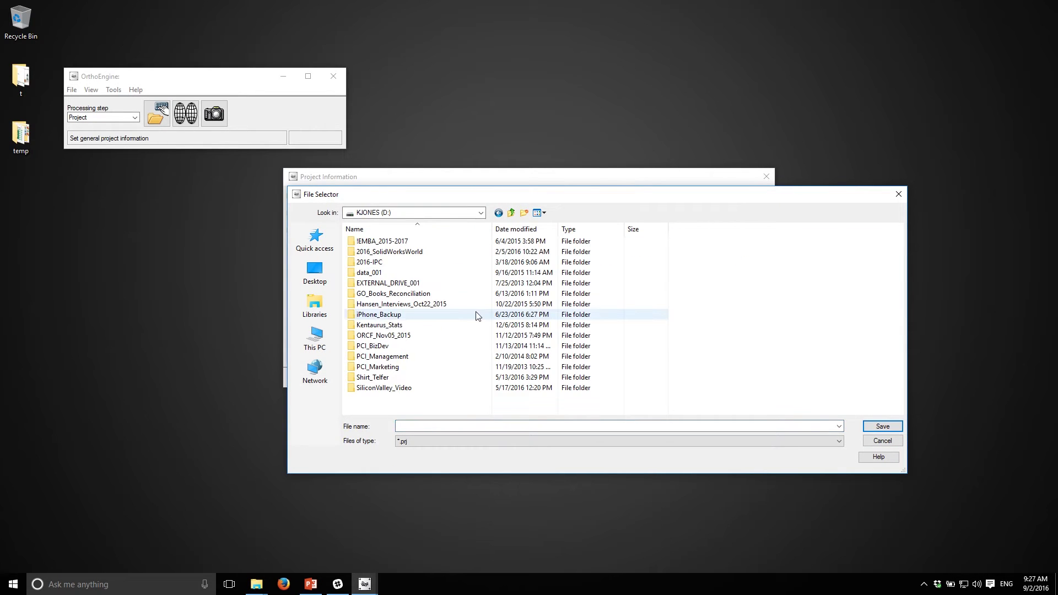
pyautogui.doubleClick(364, 272)
pyautogui.doubleClick(368, 251)
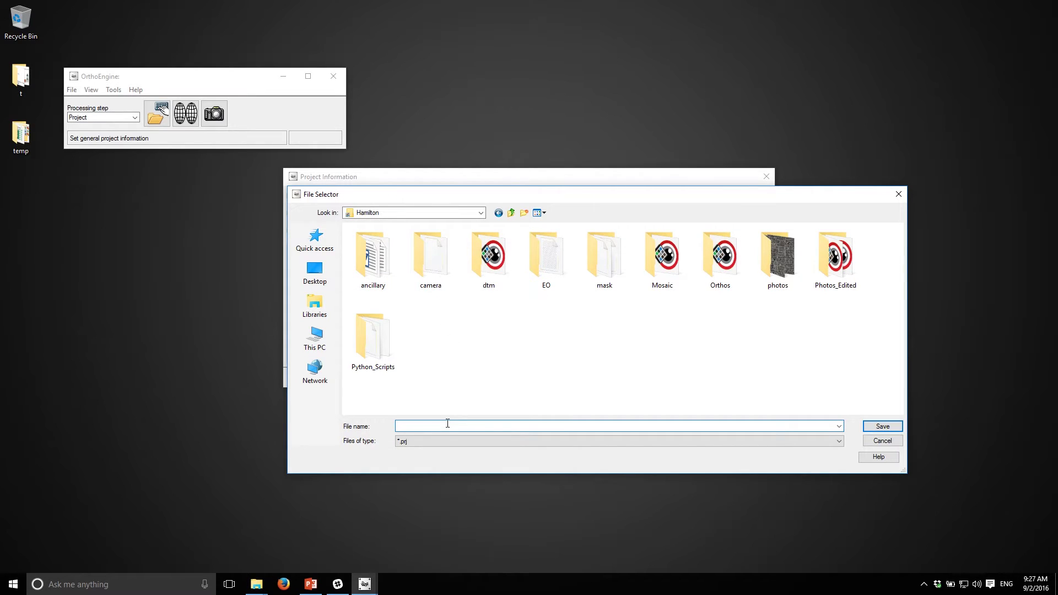
pyautogui.write('Hamilton_rc1')
pyautogui.press('Return')
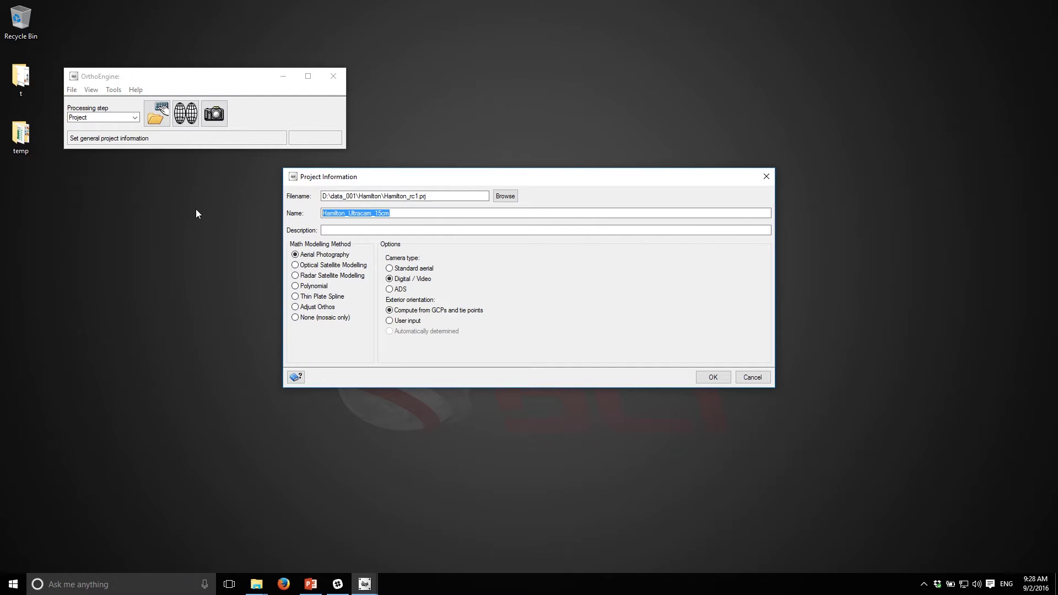
pyautogui.write('Hamilton_UltraCam')
pyautogui.click(713, 377)
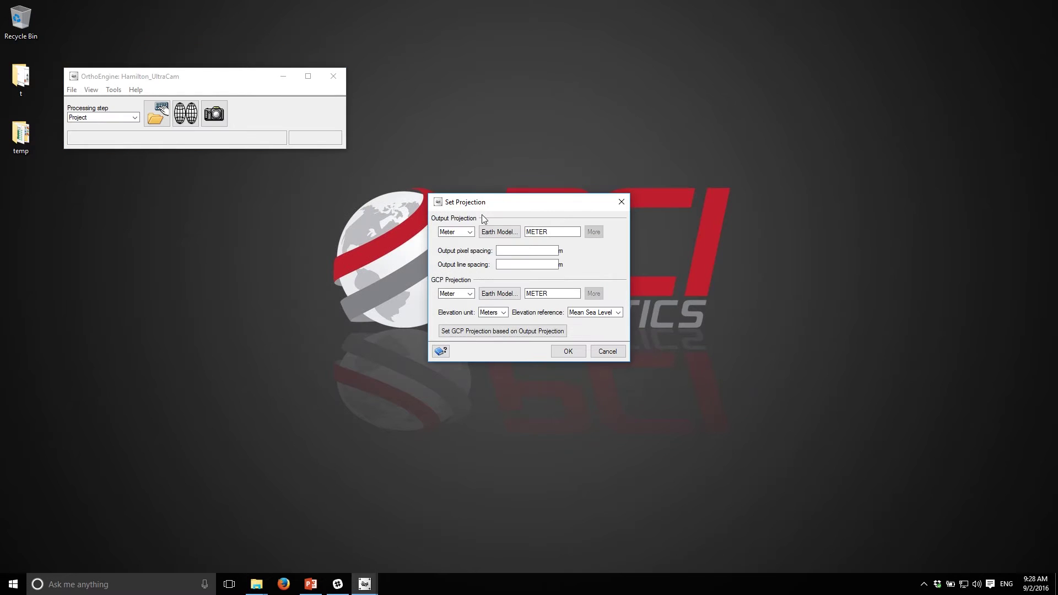
# Set the output projection to UTM zone 17 north with the D122 earth model
pyautogui.moveTo(491, 206); pyautogui.dragTo(464, 123)
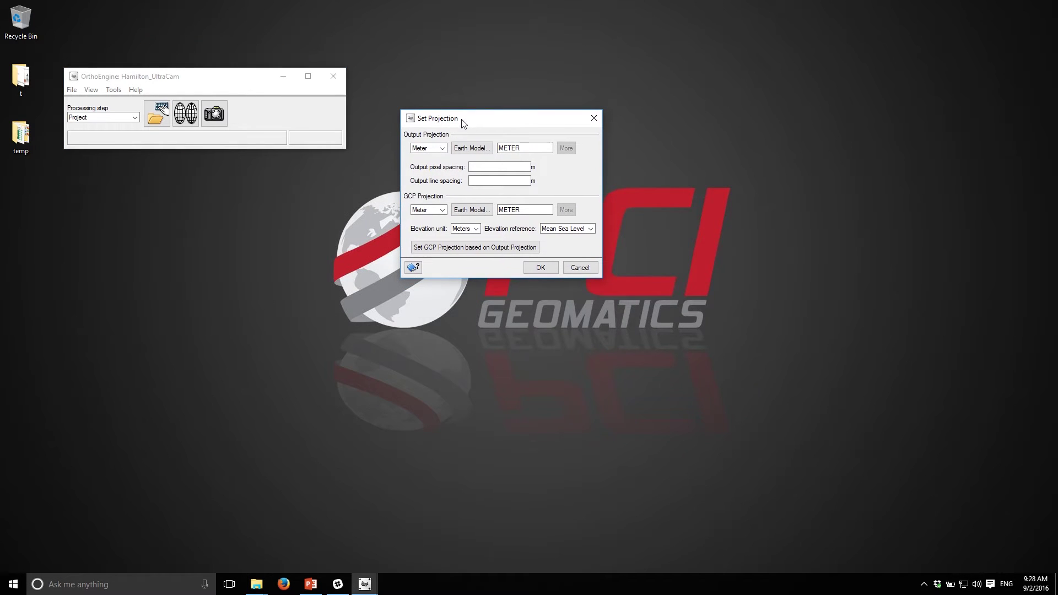
pyautogui.click(430, 149)
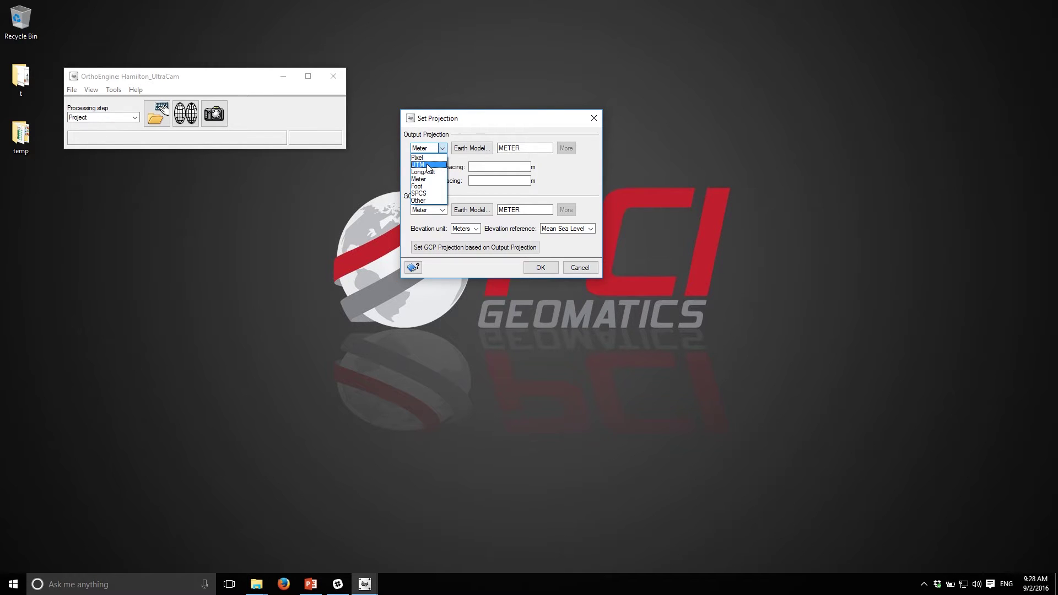
pyautogui.click(428, 165)
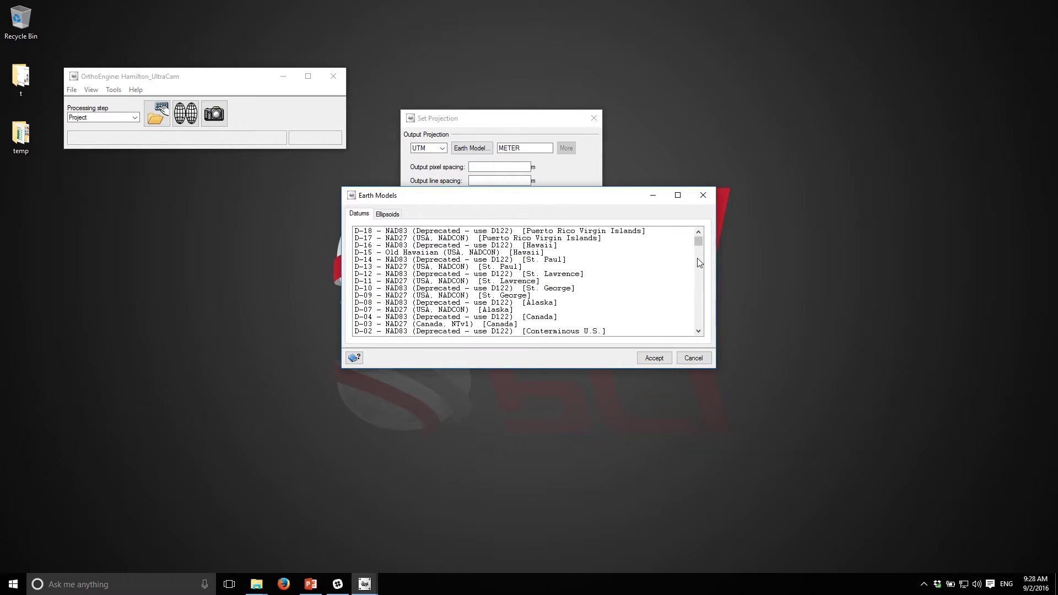
pyautogui.scroll(-20, 699, 262)
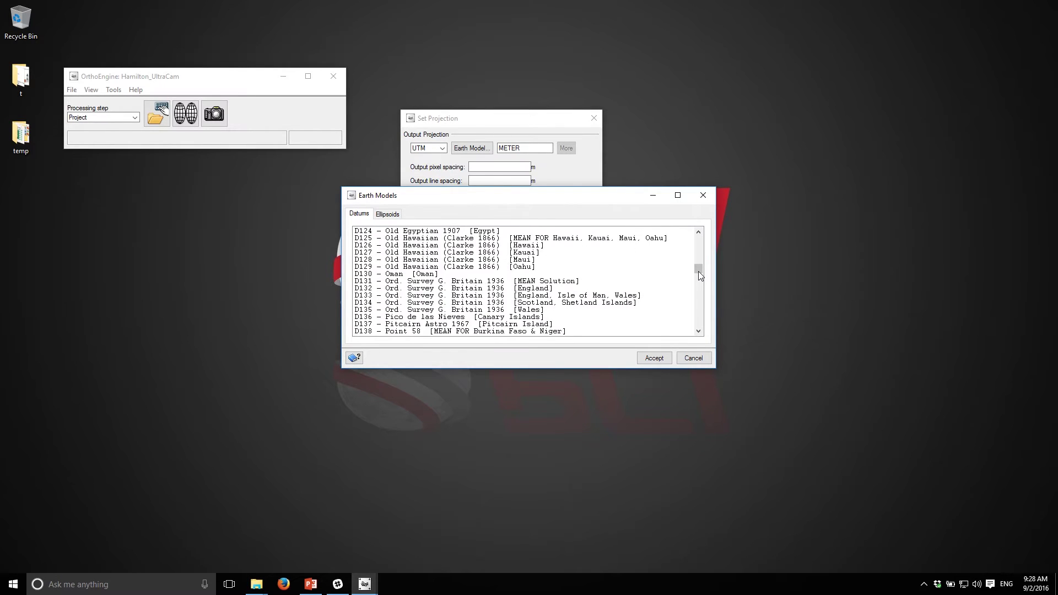
pyautogui.click(699, 231)
pyautogui.click(698, 231)
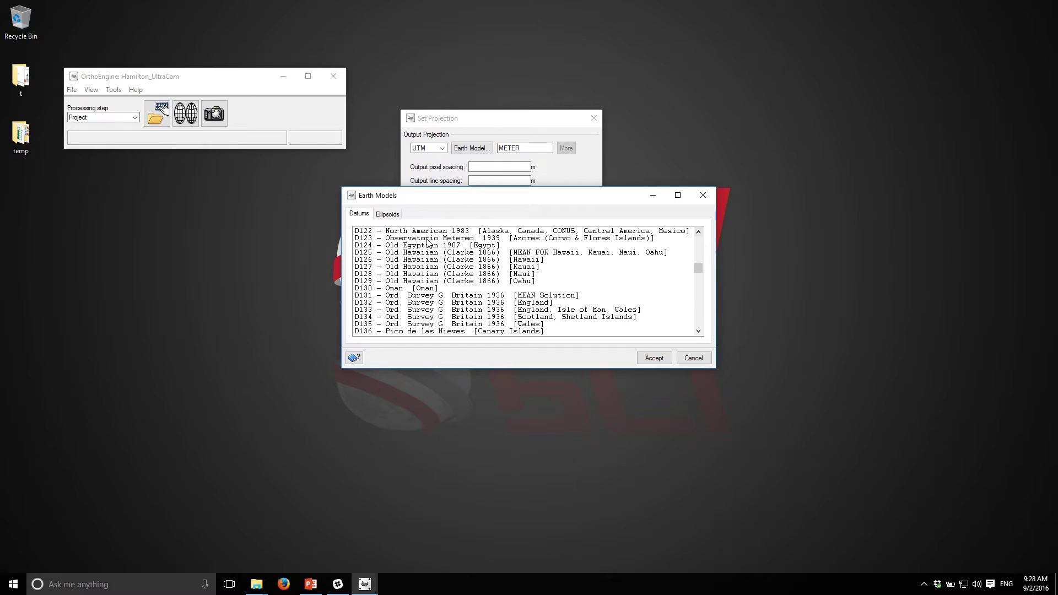
pyautogui.click(378, 234)
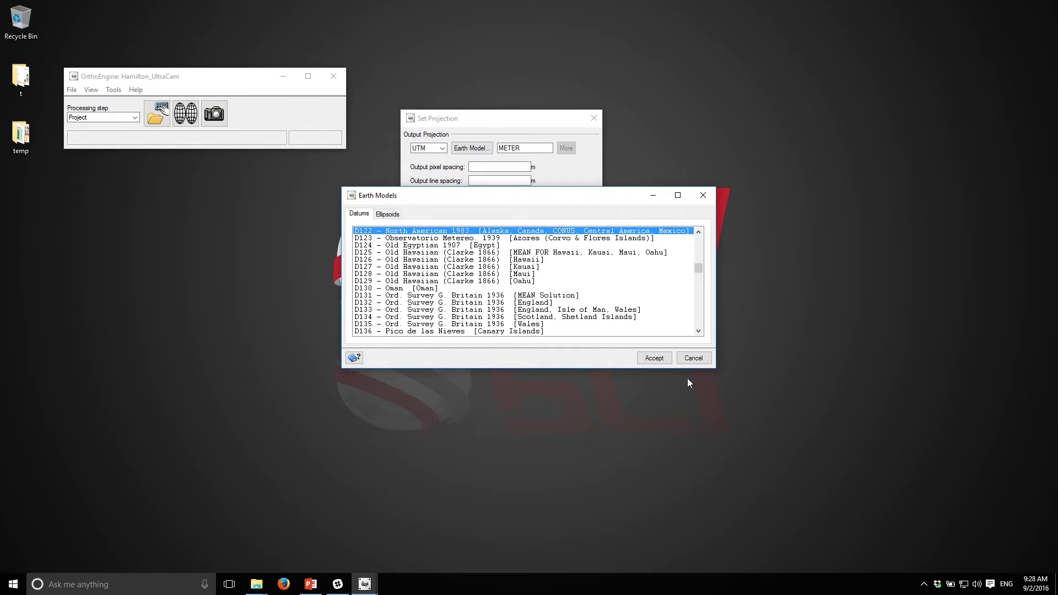
pyautogui.click(654, 358)
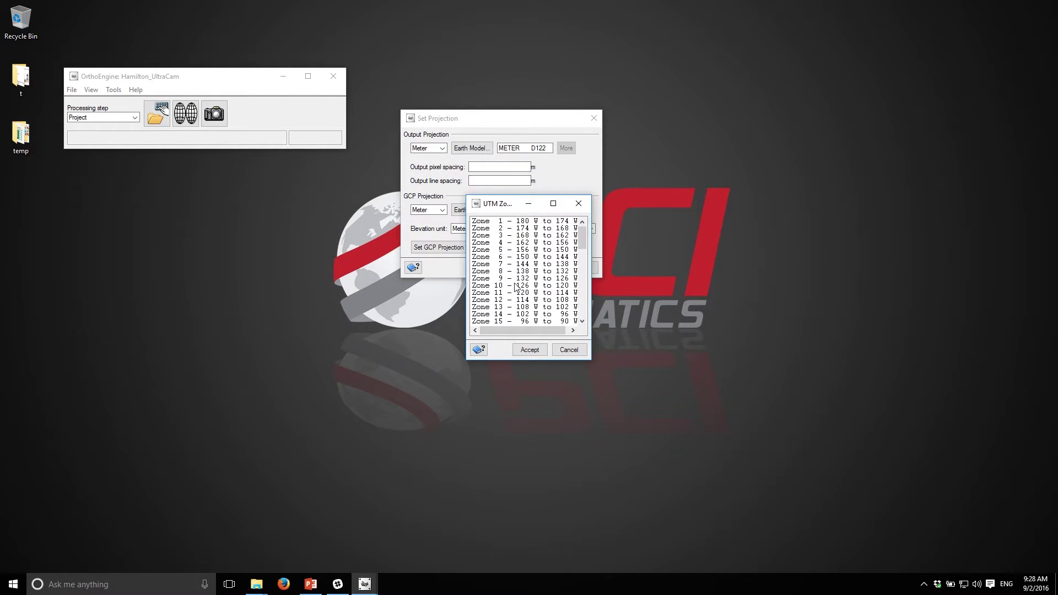
pyautogui.click(582, 311)
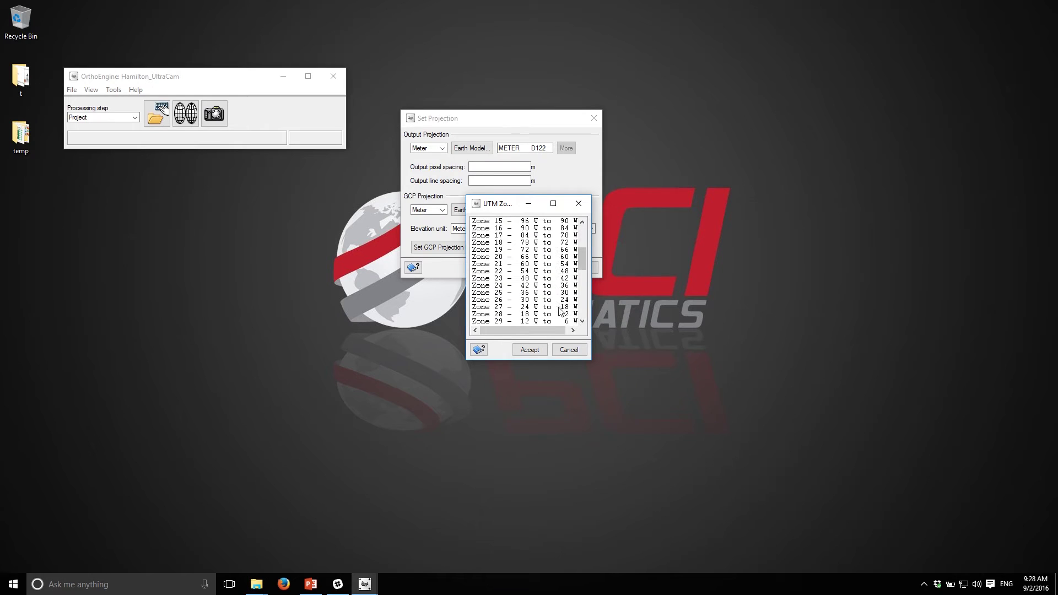
pyautogui.click(501, 236)
pyautogui.click(530, 350)
pyautogui.click(512, 222)
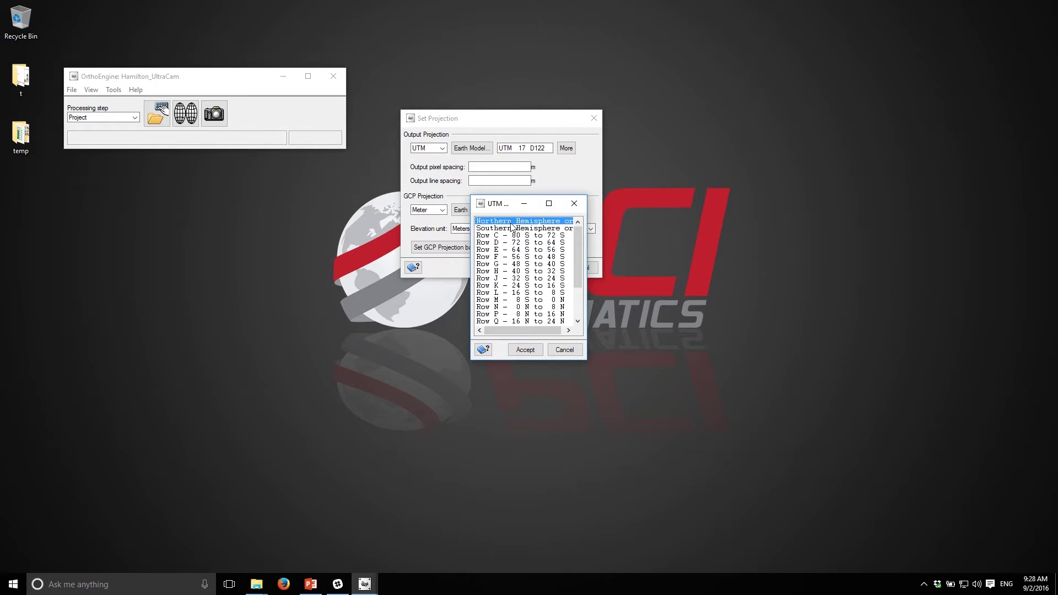
pyautogui.click(525, 350)
# Set 0.15 m pixel spacing, base the GCP projection on the output projection, and confirm
pyautogui.click(495, 166)
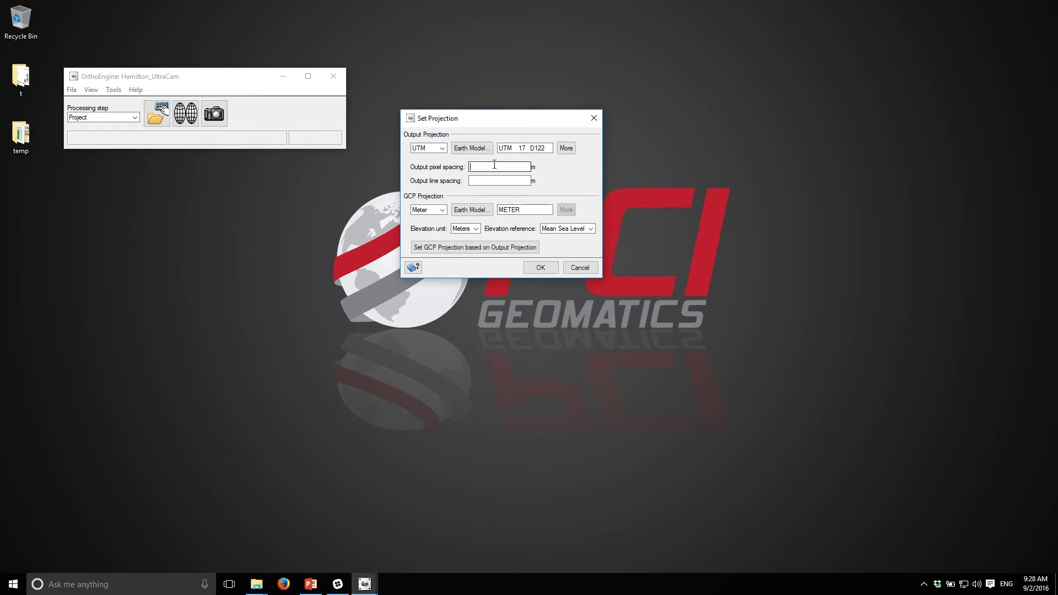
pyautogui.write('0.15')
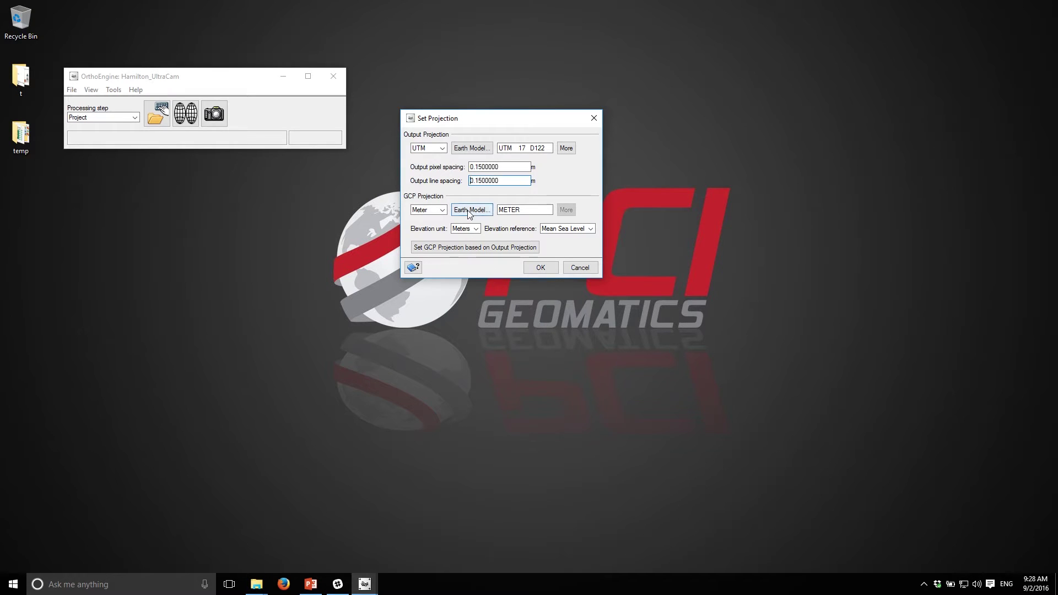
pyautogui.press('Tab')
pyautogui.click(480, 248)
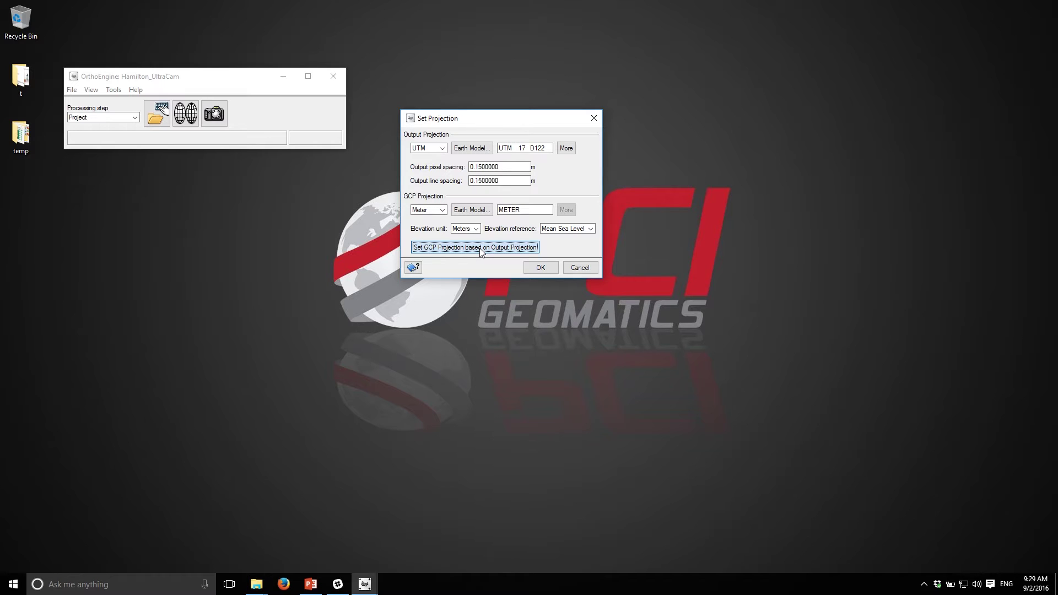
pyautogui.click(481, 251)
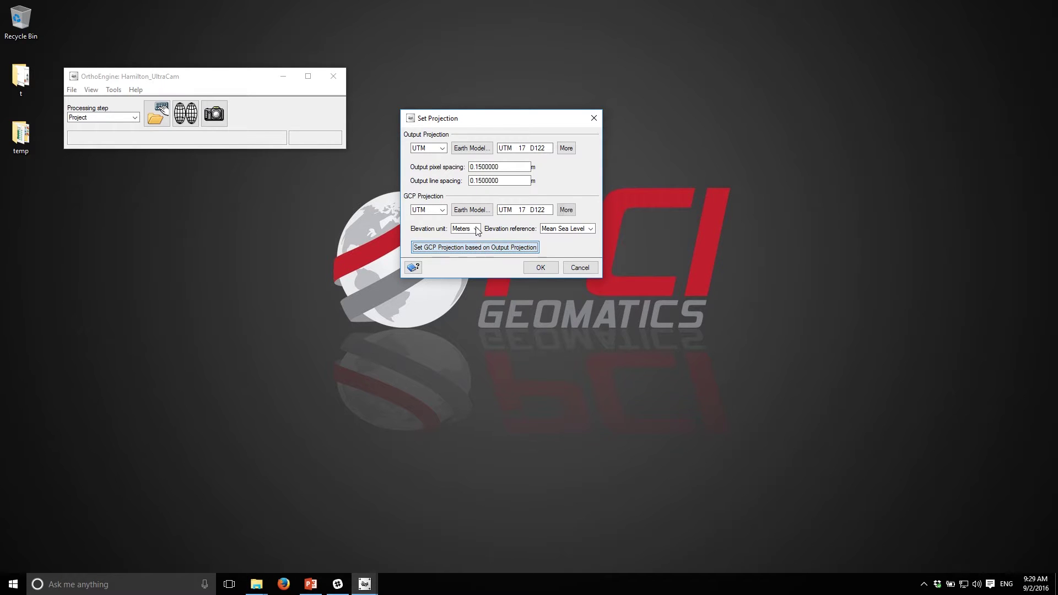
pyautogui.click(543, 270)
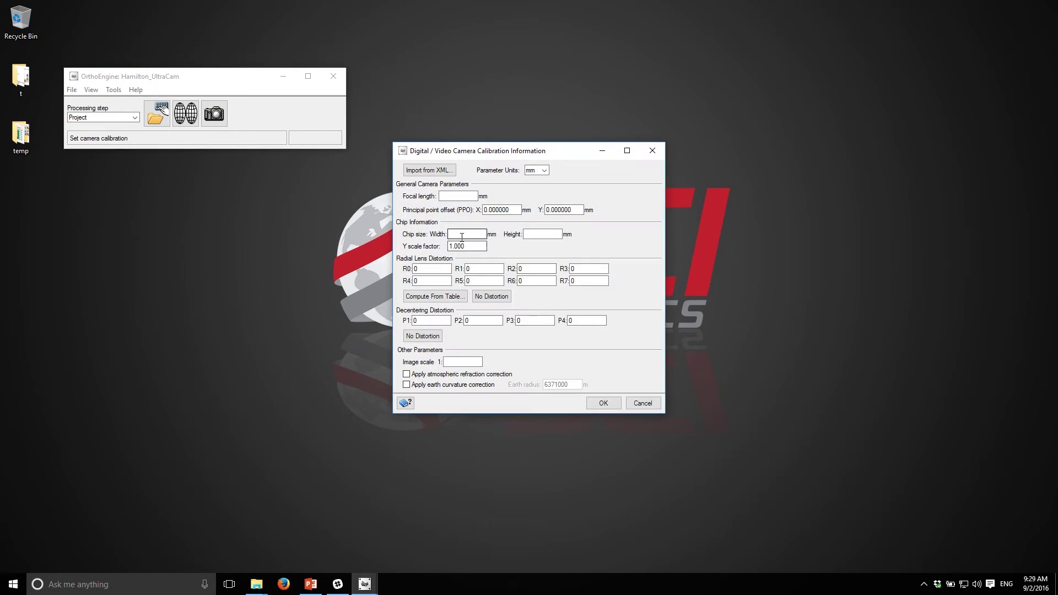
# Open camera_calib.xml from the Hamilton camera folder in a text editor beside the calibration dialog
pyautogui.moveTo(453, 160); pyautogui.dragTo(160, 179)
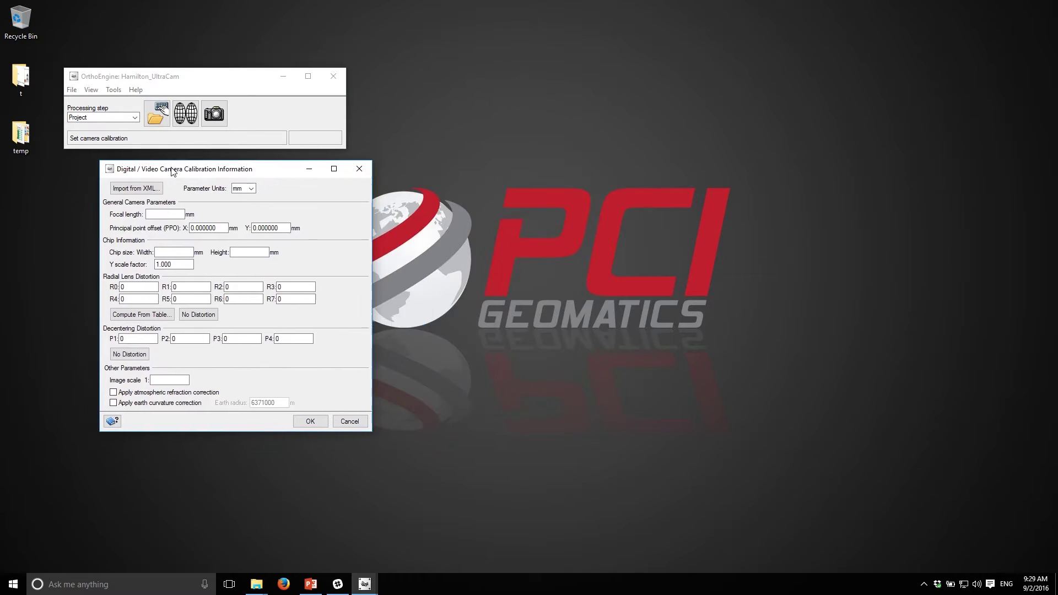
pyautogui.click(256, 584)
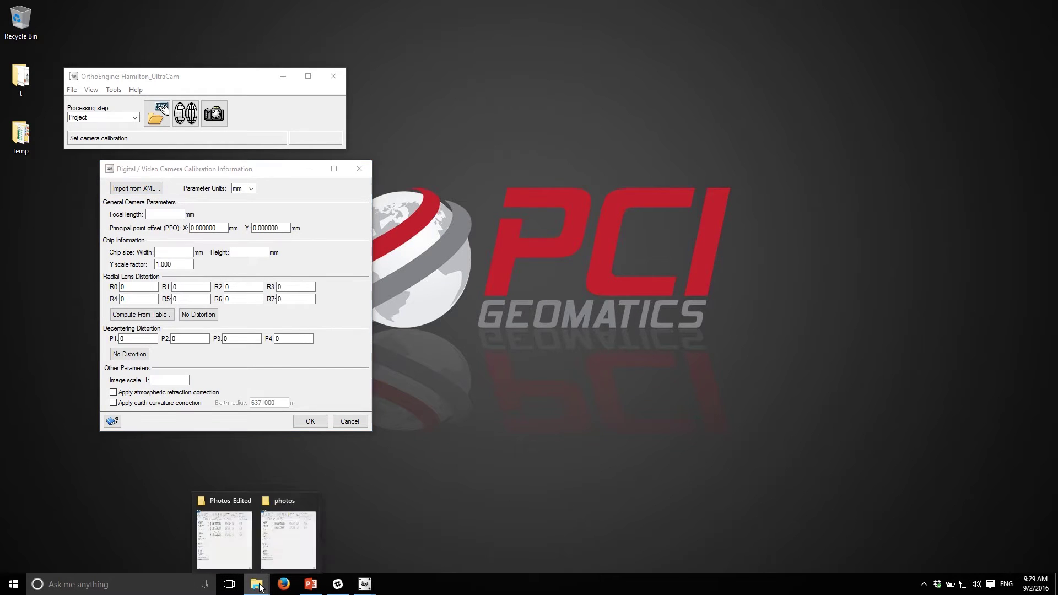
pyautogui.click(276, 538)
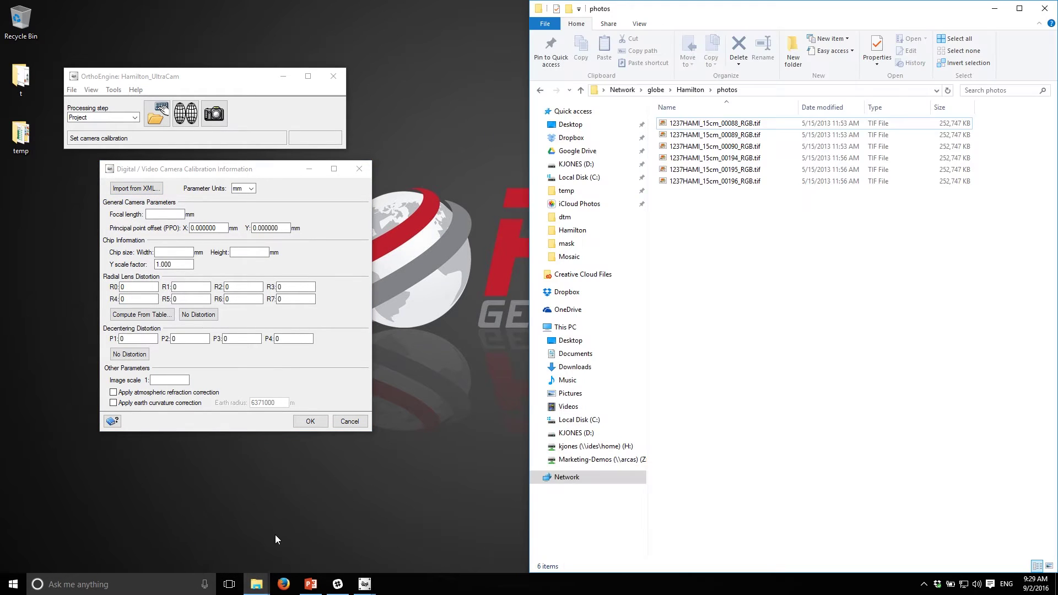
pyautogui.click(690, 90)
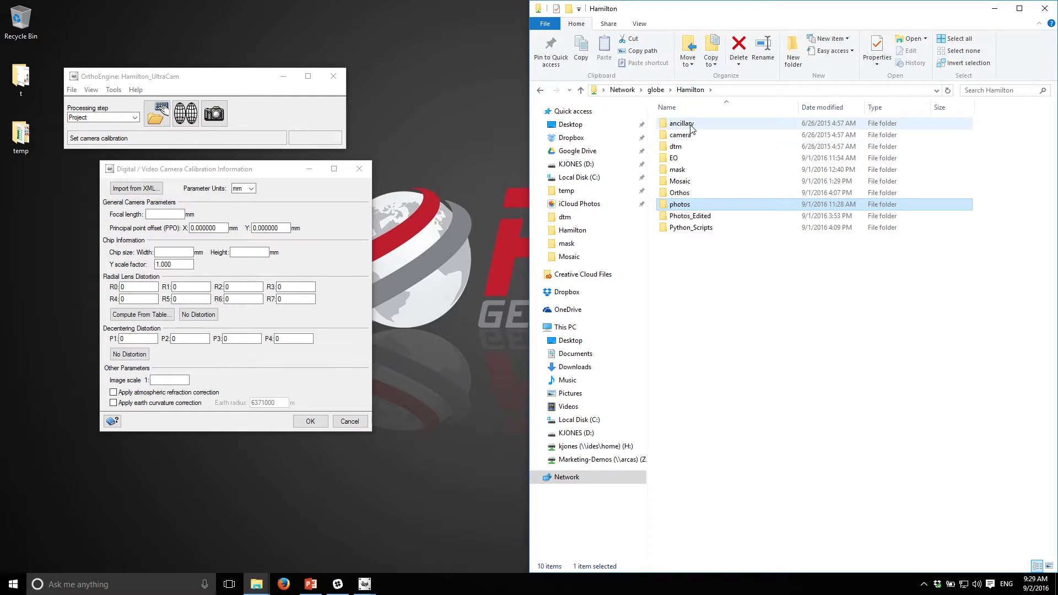
pyautogui.doubleClick(692, 136)
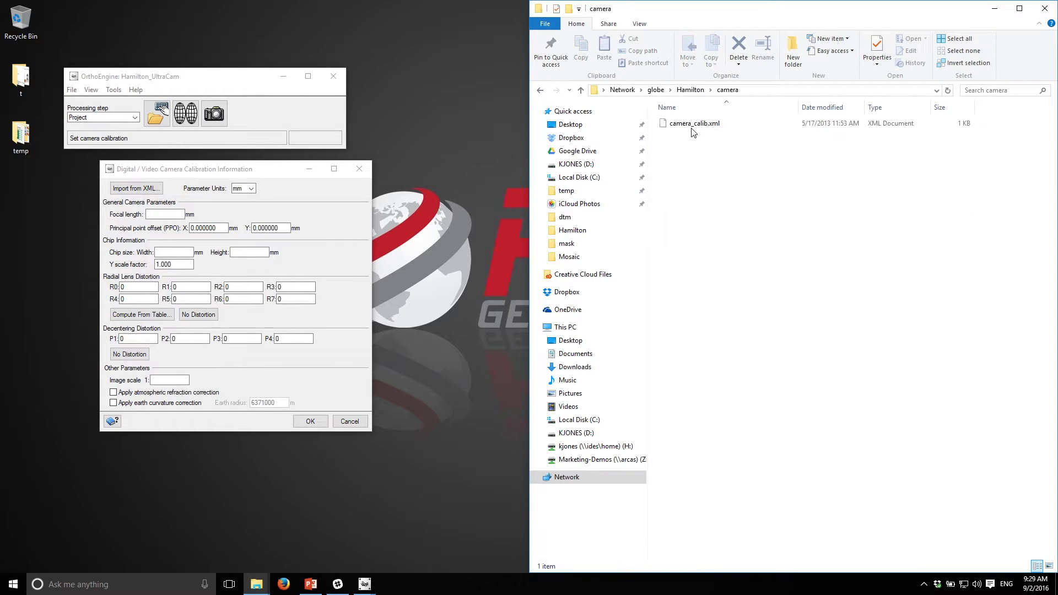
pyautogui.rightClick(693, 124)
pyautogui.click(736, 182)
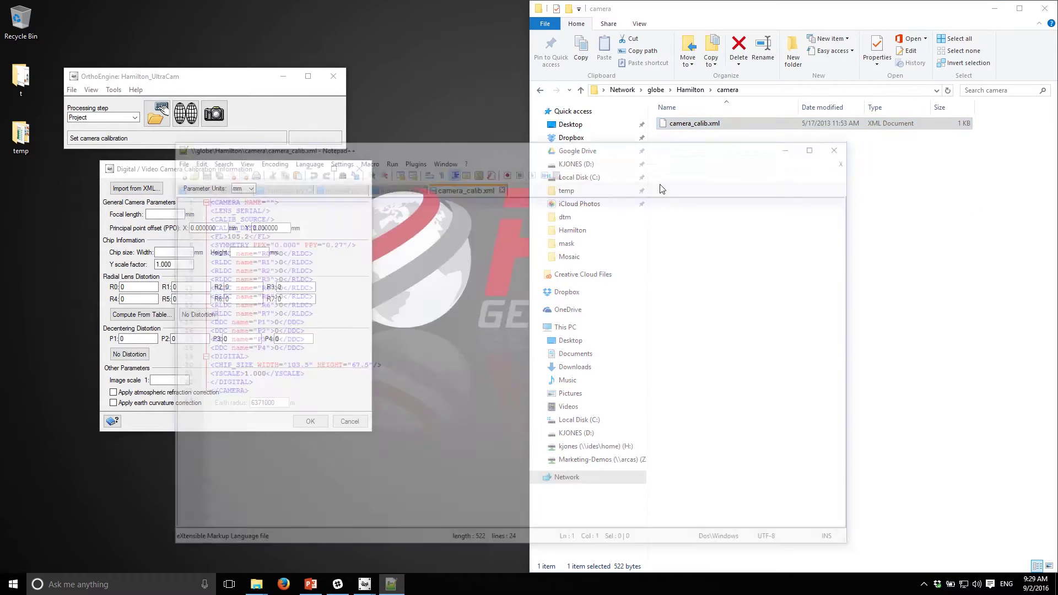
pyautogui.moveTo(472, 148); pyautogui.dragTo(811, 104)
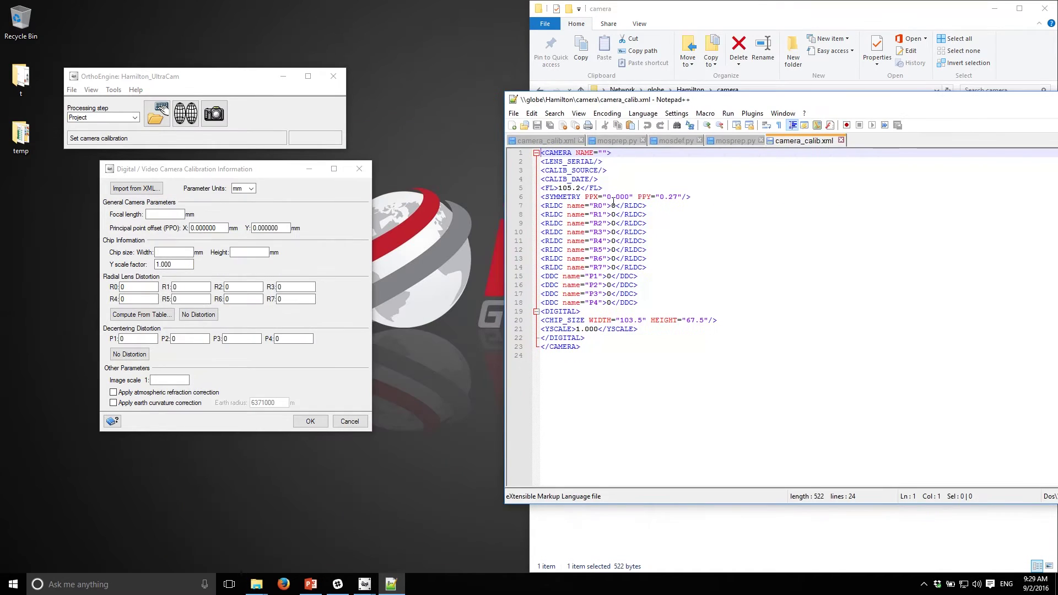
# Enter focal length 105.2 mm, principal point Y 0.27 mm and a 103.5 × 67.5 mm chip, then save
pyautogui.click(156, 214)
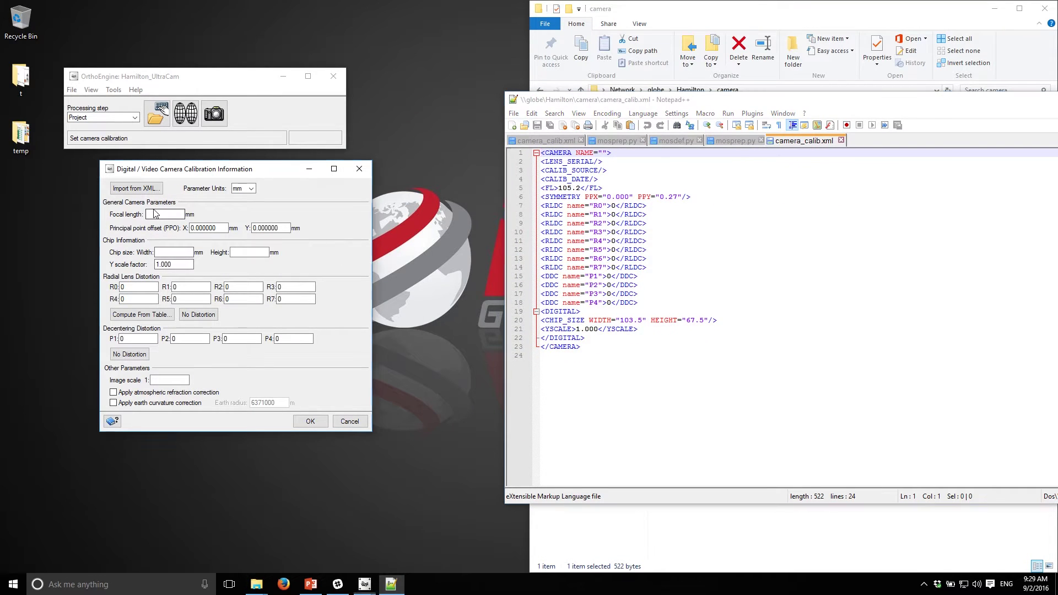
pyautogui.click(159, 215)
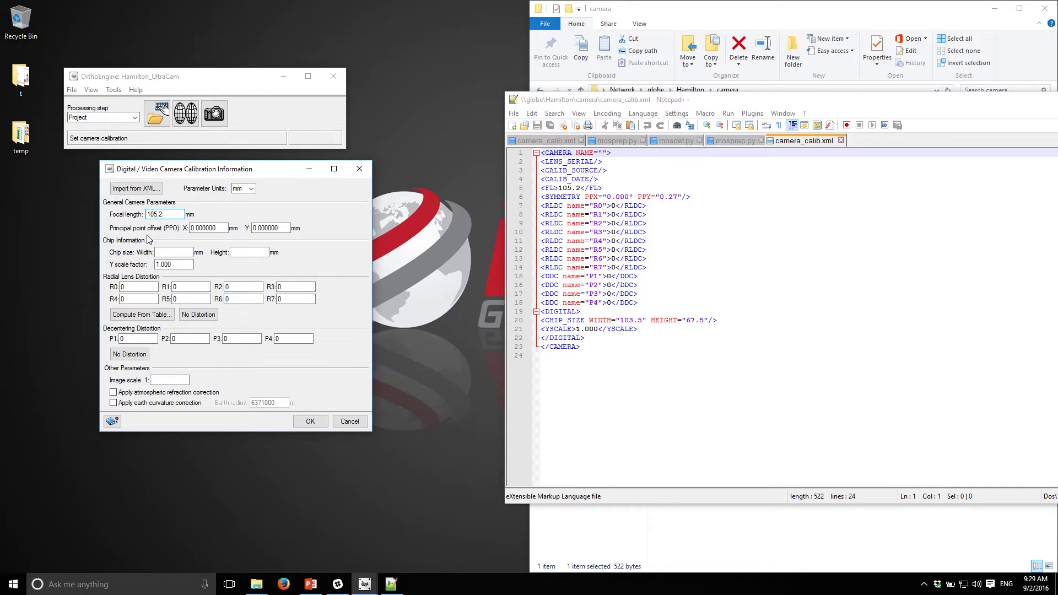
pyautogui.press('Tab')
pyautogui.press('Tab')
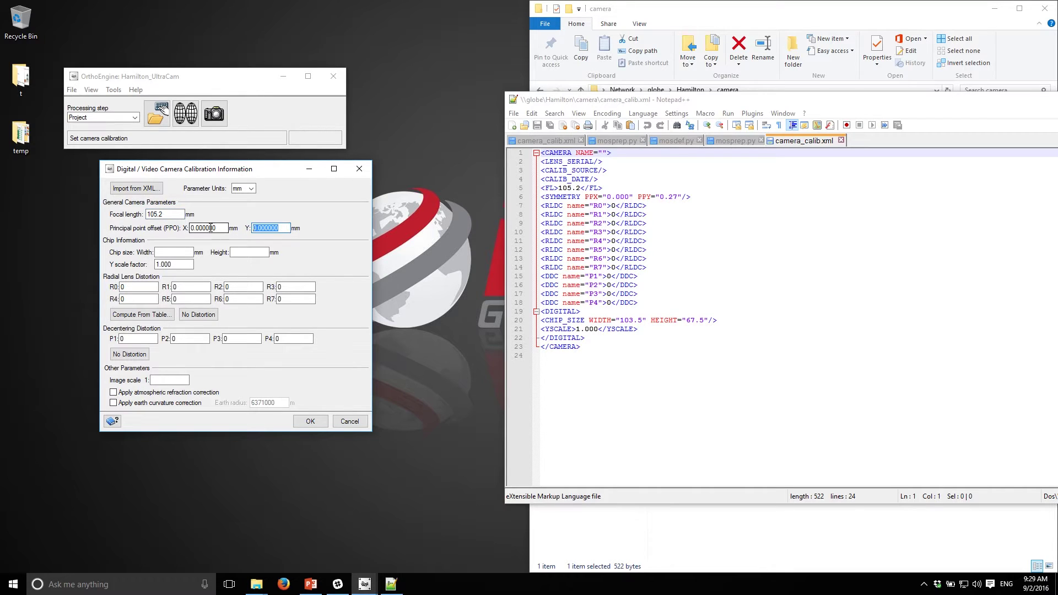
pyautogui.write('0.27')
pyautogui.click(175, 253)
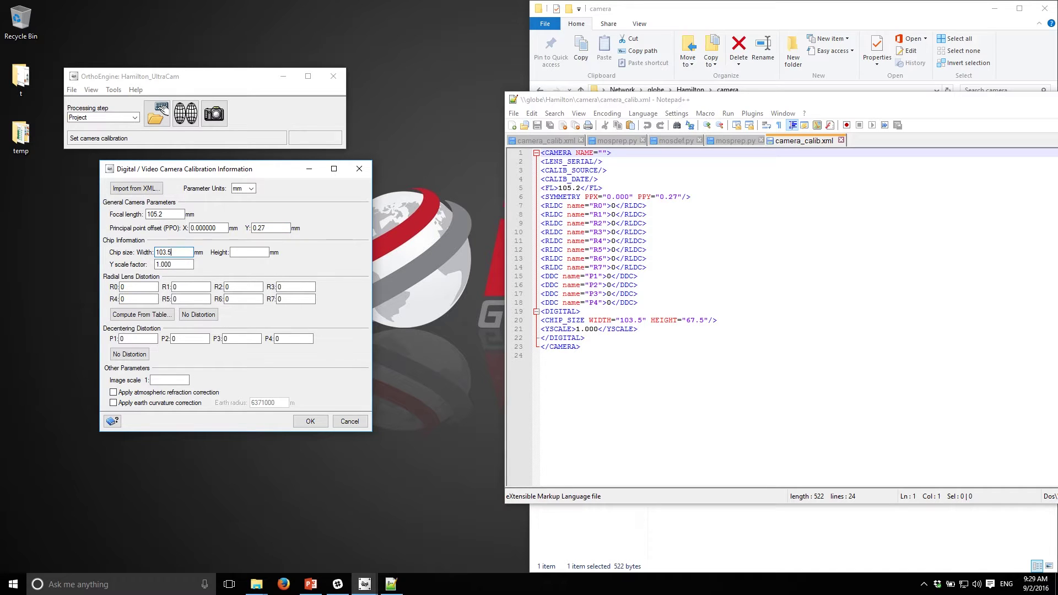
pyautogui.click(255, 253)
pyautogui.click(169, 381)
pyautogui.click(311, 422)
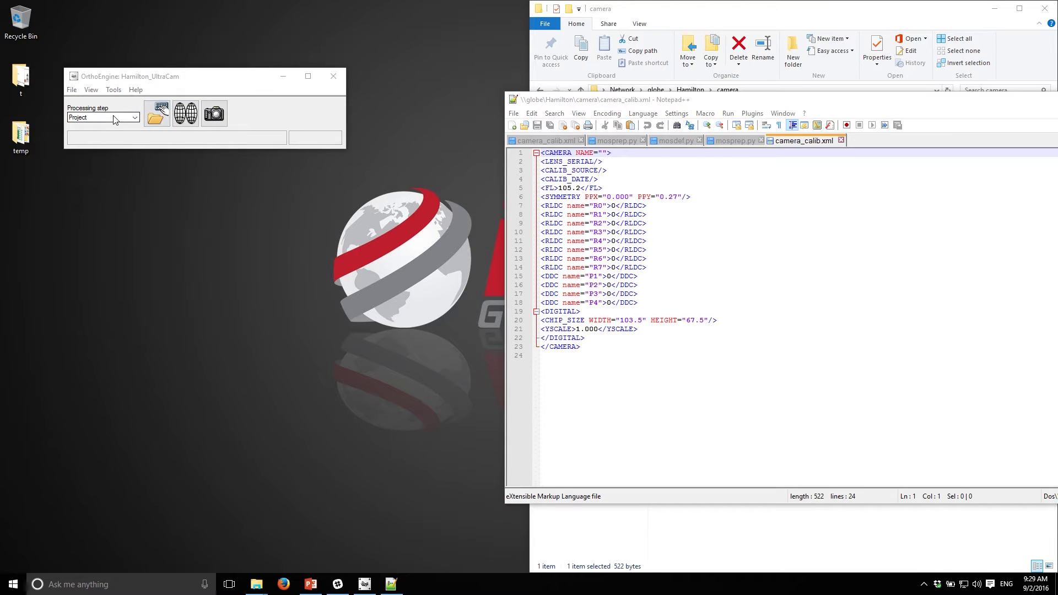
pyautogui.click(114, 120)
# Switch to Data Input and load the six .pix photos, 00088 through 00196, as uncorrected images
pyautogui.click(115, 137)
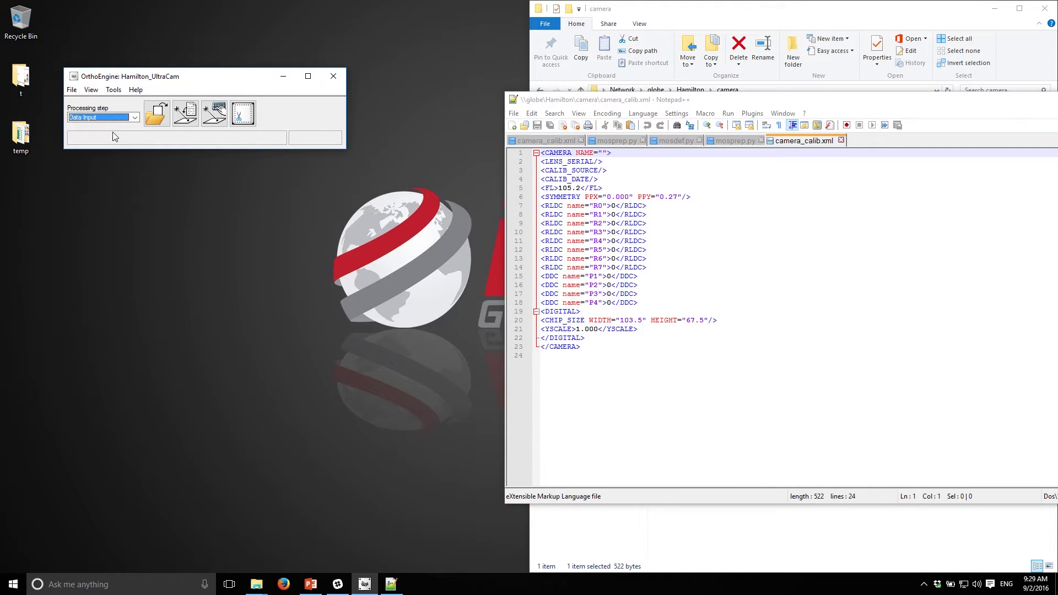
pyautogui.click(161, 115)
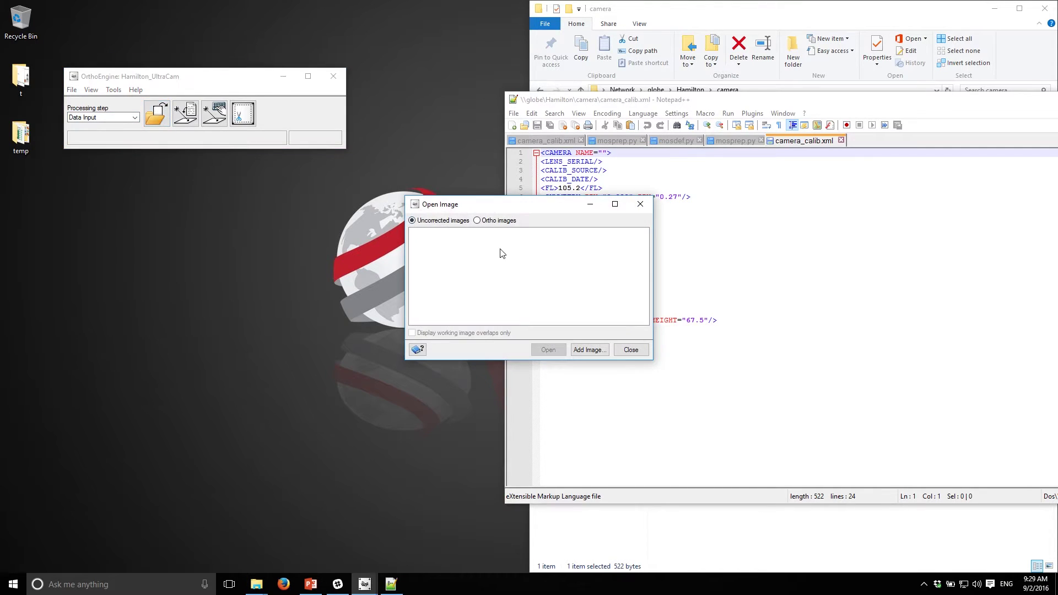
pyautogui.click(589, 351)
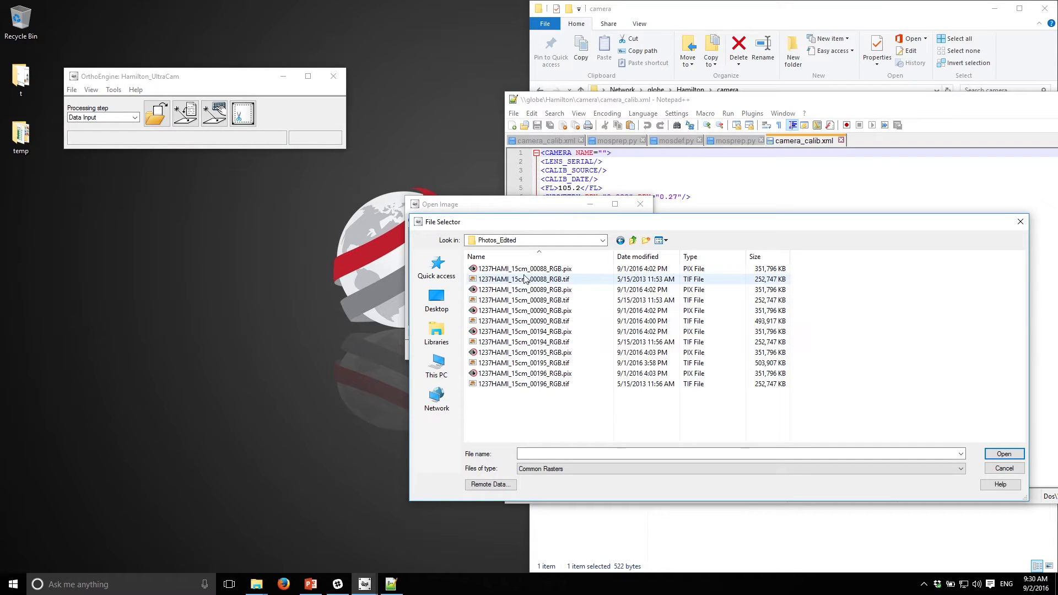
pyautogui.click(708, 257)
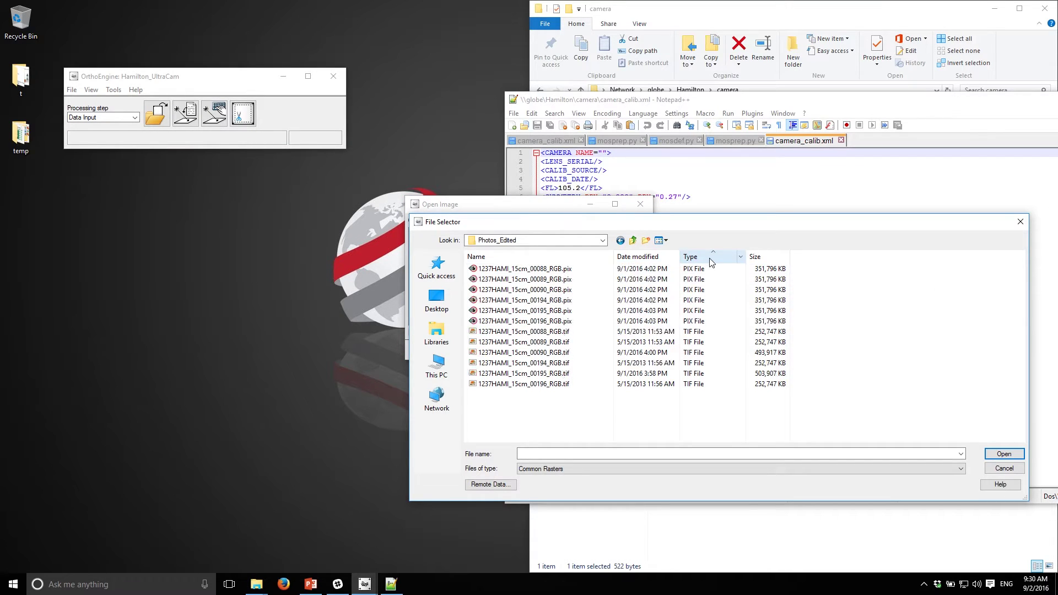
pyautogui.click(521, 269)
pyautogui.keyDown('shift'); pyautogui.click(514, 321); pyautogui.keyUp('shift')
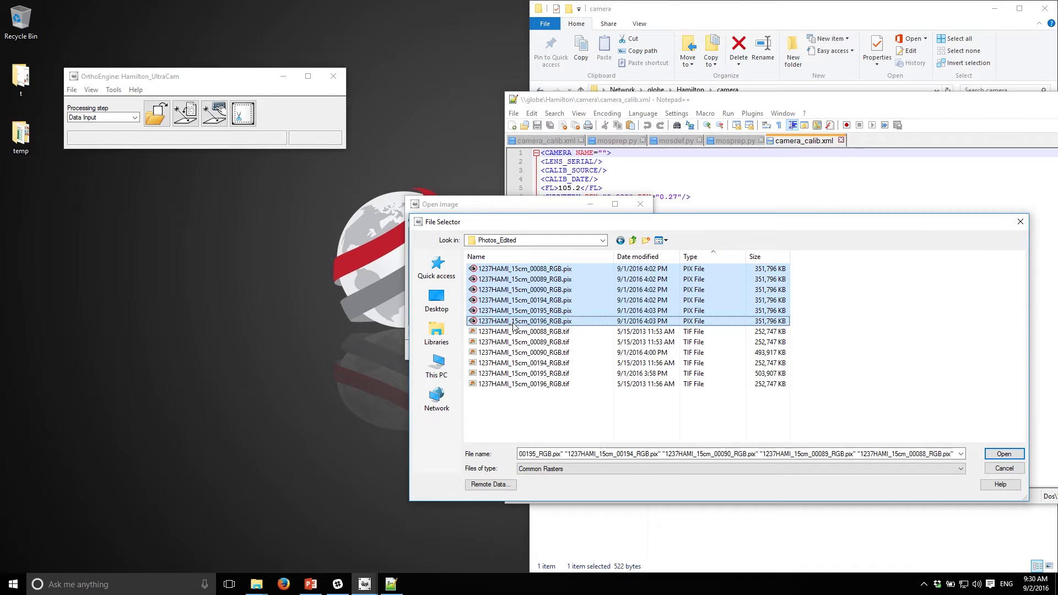
pyautogui.click(1003, 455)
pyautogui.click(1005, 456)
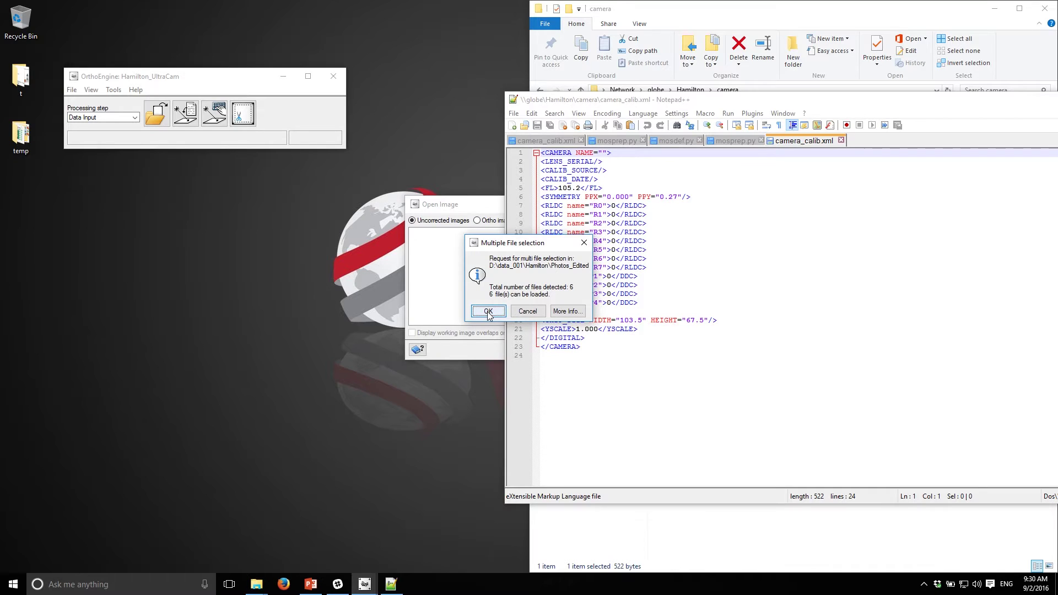
pyautogui.click(488, 312)
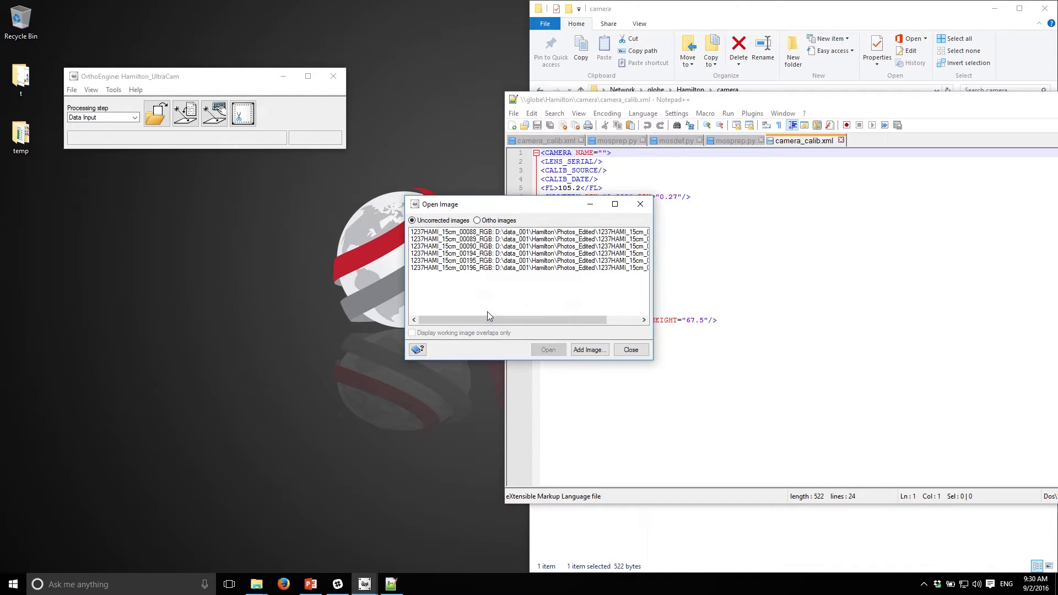
pyautogui.click(630, 351)
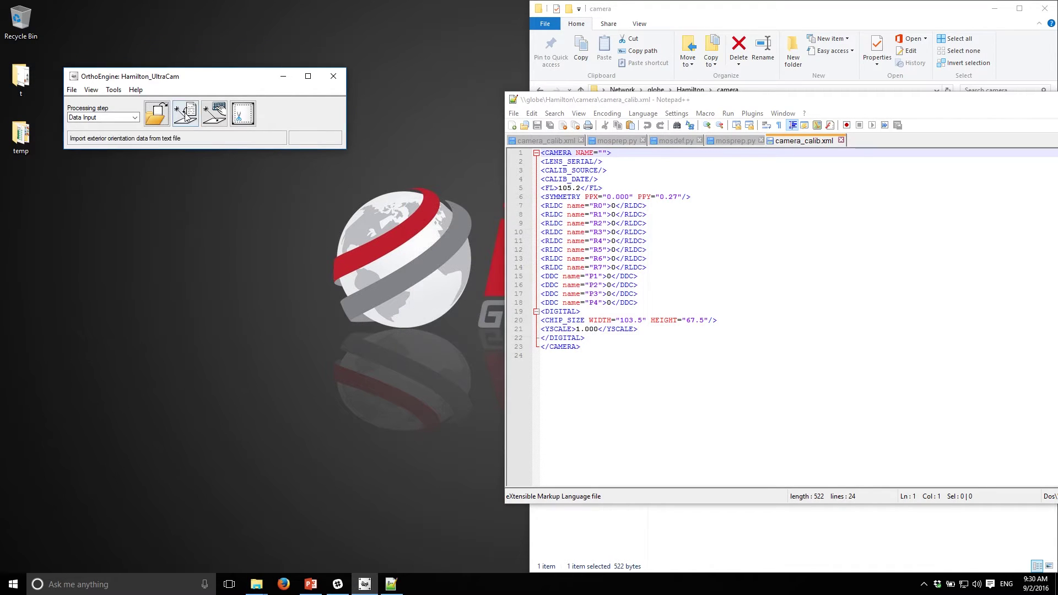
# Start the exterior orientation import and review eo.txt from the EO folder in a text editor
pyautogui.click(186, 115)
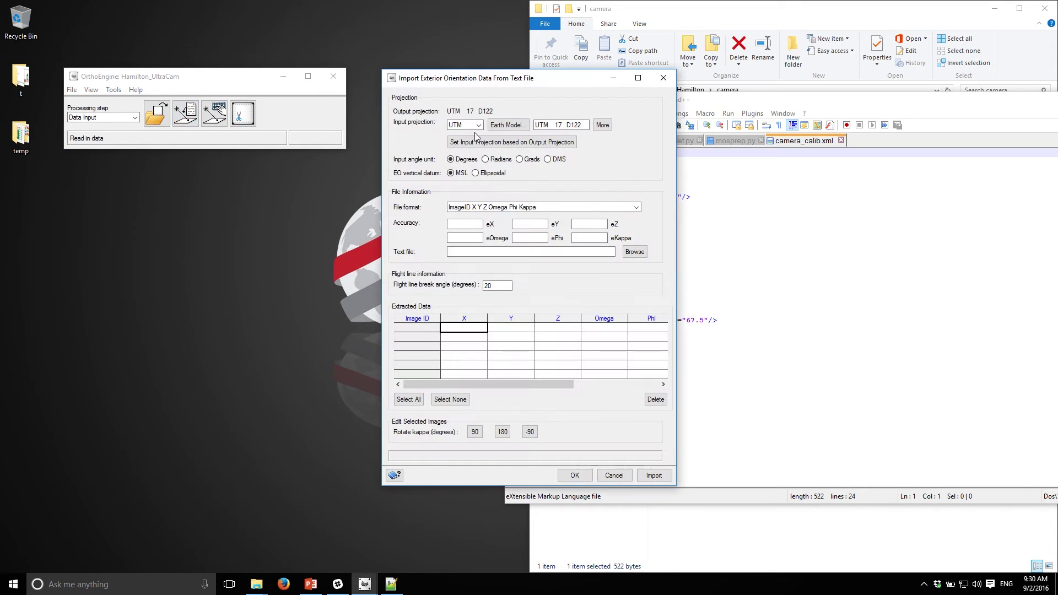
pyautogui.moveTo(467, 77); pyautogui.dragTo(335, 73)
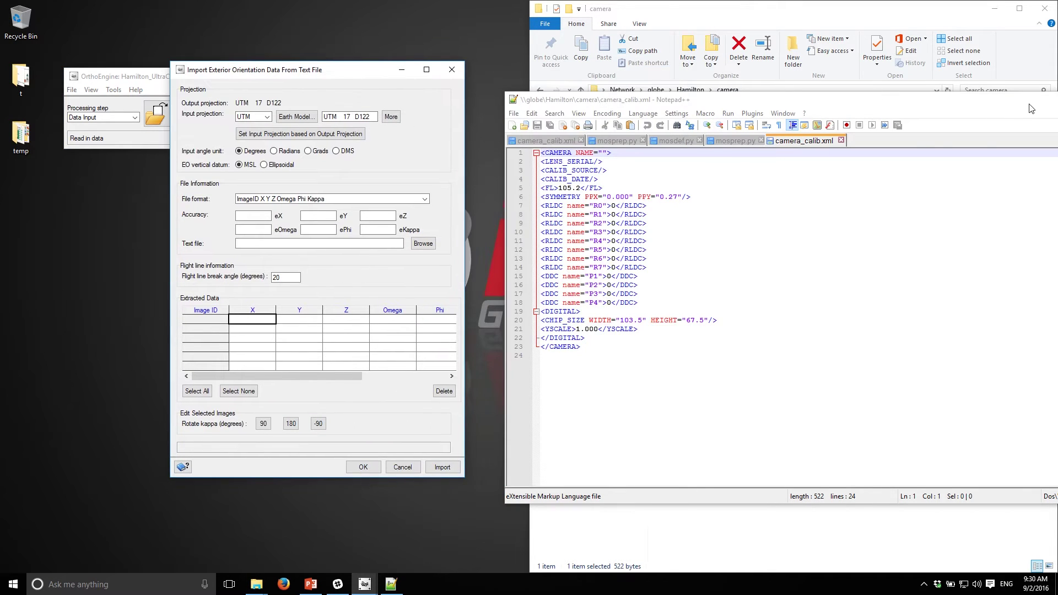
pyautogui.moveTo(1032, 103); pyautogui.dragTo(864, 105)
pyautogui.click(1016, 101)
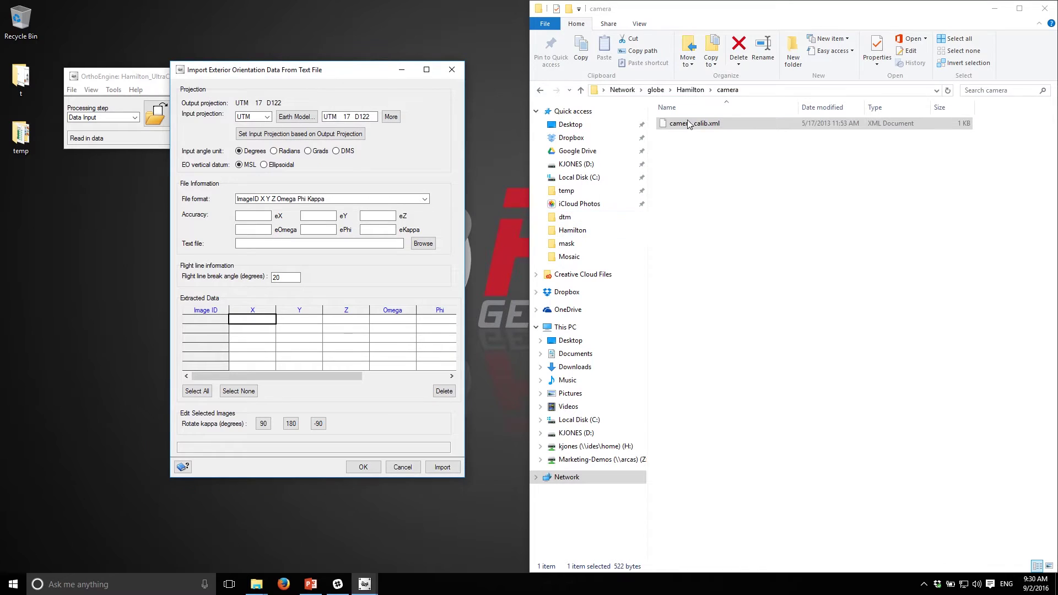
pyautogui.click(699, 90)
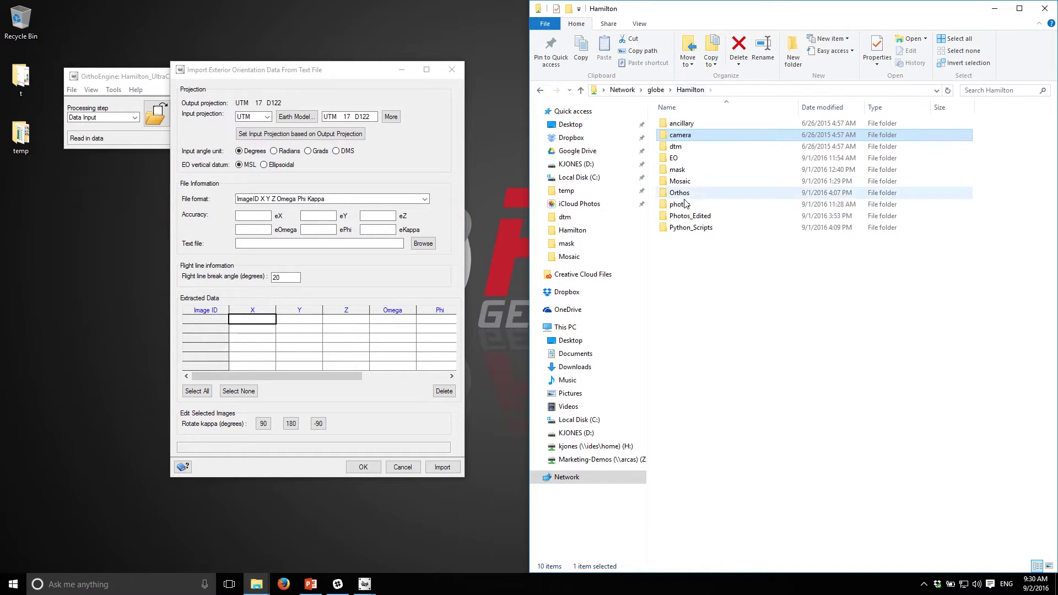
pyautogui.doubleClick(676, 158)
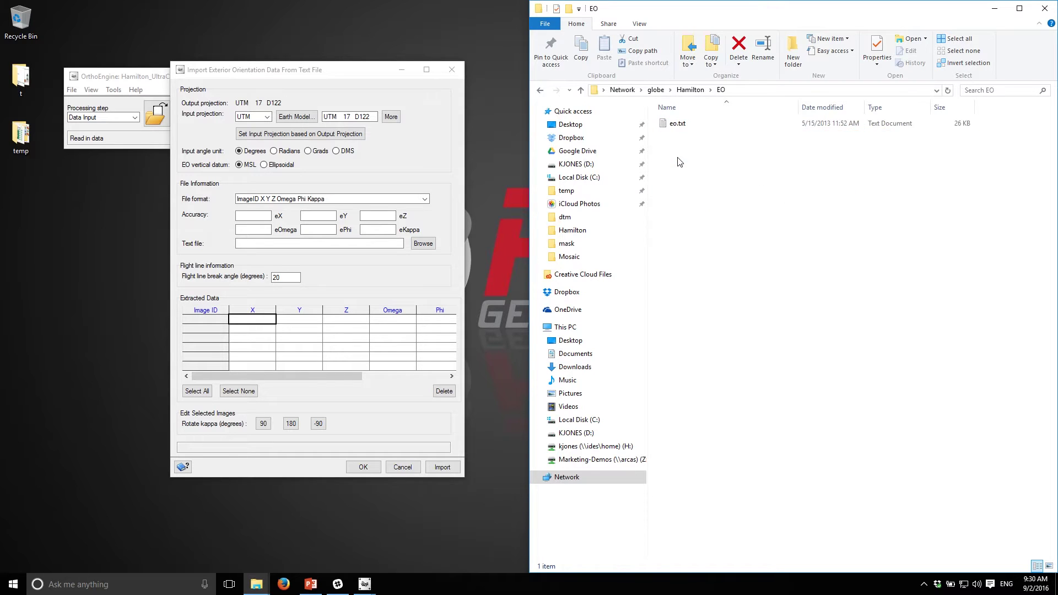
pyautogui.rightClick(669, 125)
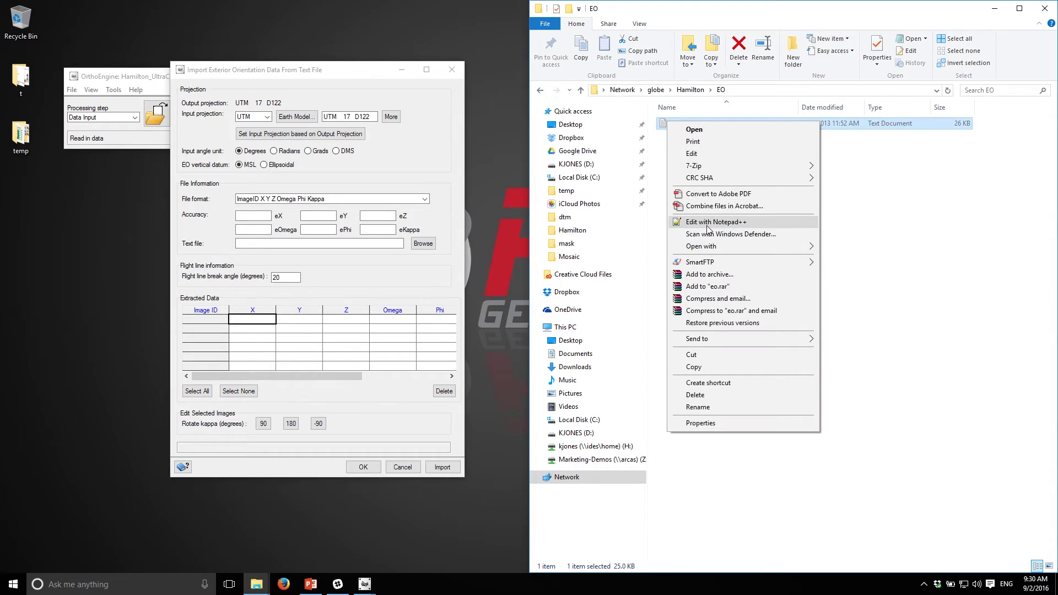
pyautogui.click(708, 222)
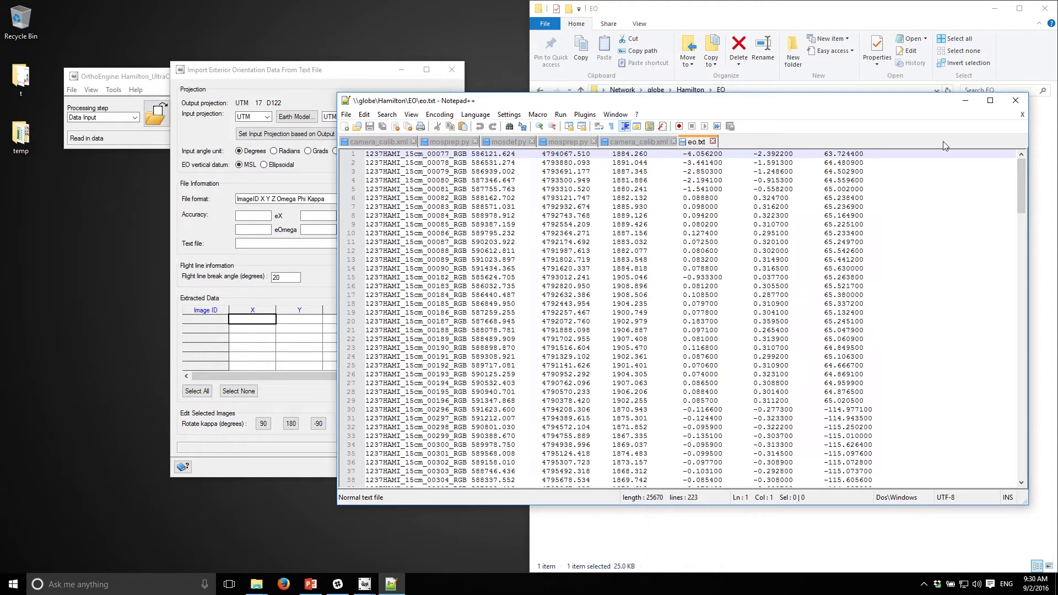
pyautogui.click(1023, 98)
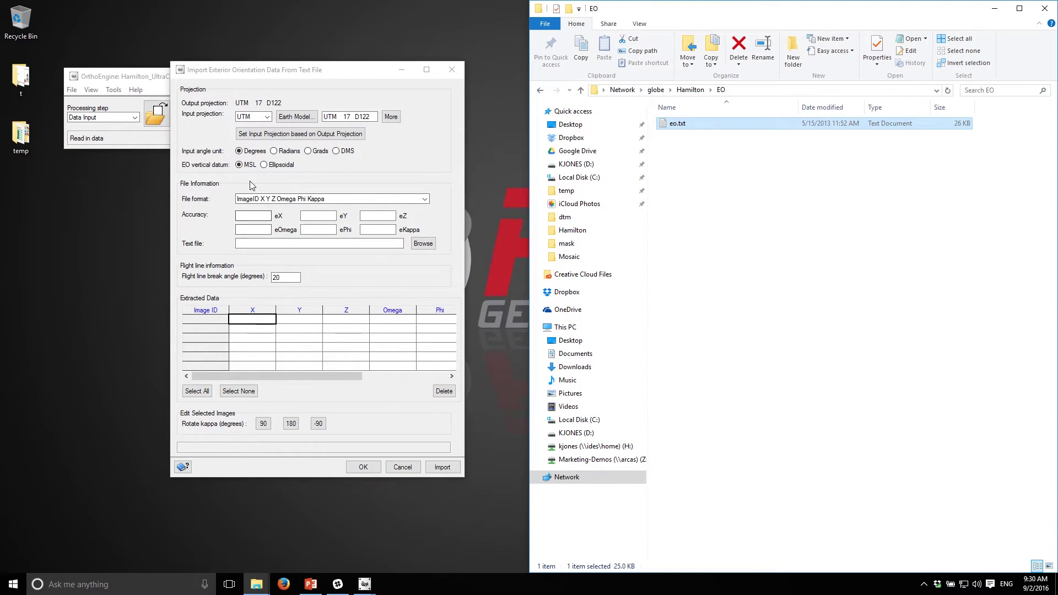
# Import eo.txt for the six photos with accuracies 0.5, 0.5, 1 and 0.2, 0.2, 0.5
pyautogui.click(423, 243)
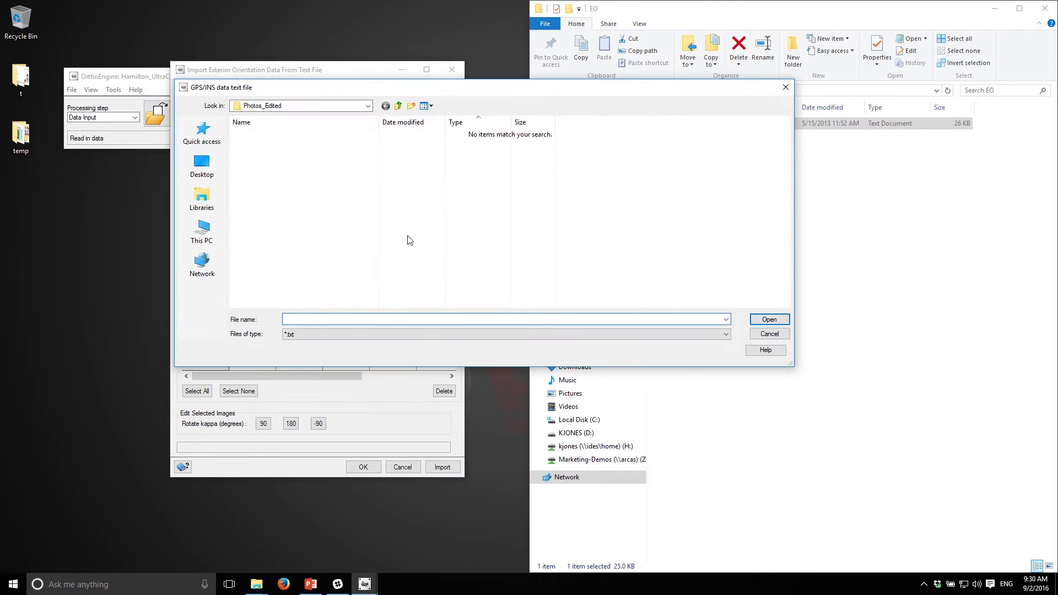
pyautogui.click(398, 105)
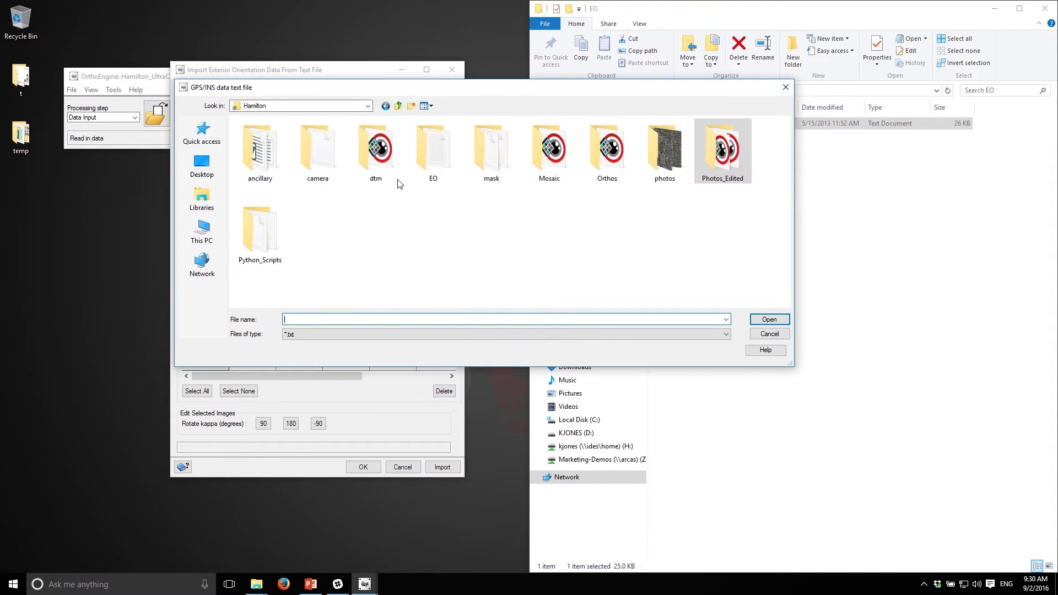
pyautogui.doubleClick(433, 157)
pyautogui.click(248, 135)
pyautogui.doubleClick(249, 136)
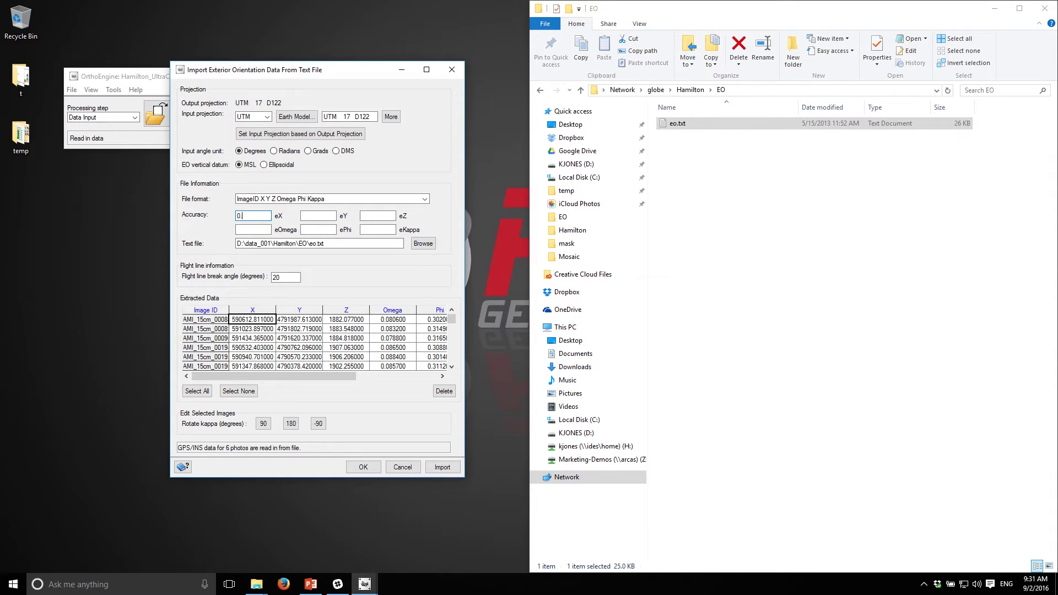
pyautogui.press('Tab')
pyautogui.press('Tab')
pyautogui.write('0')
pyautogui.press('Tab')
pyautogui.click(444, 467)
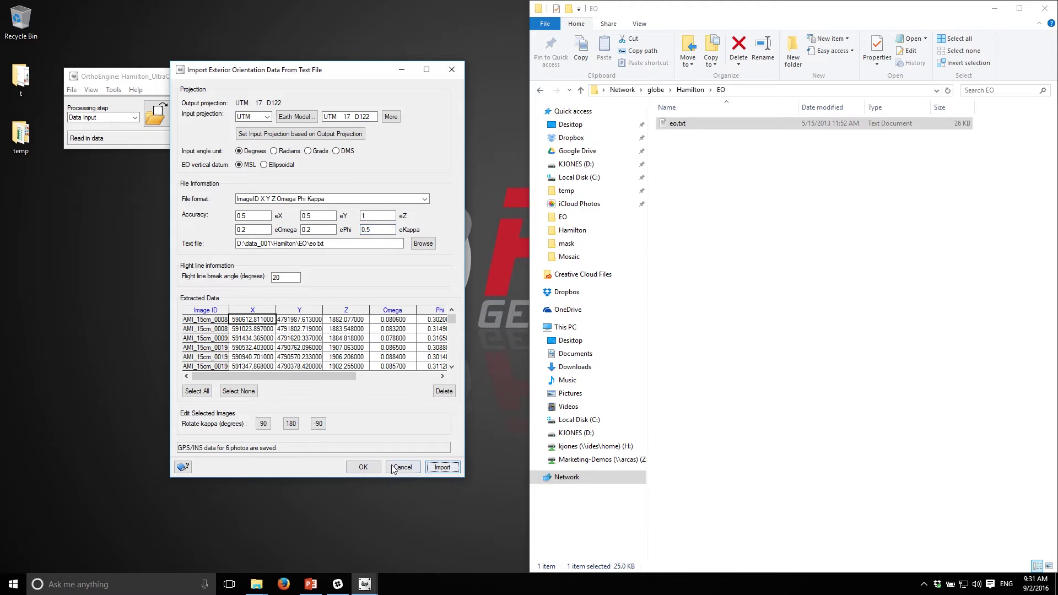
pyautogui.click(363, 467)
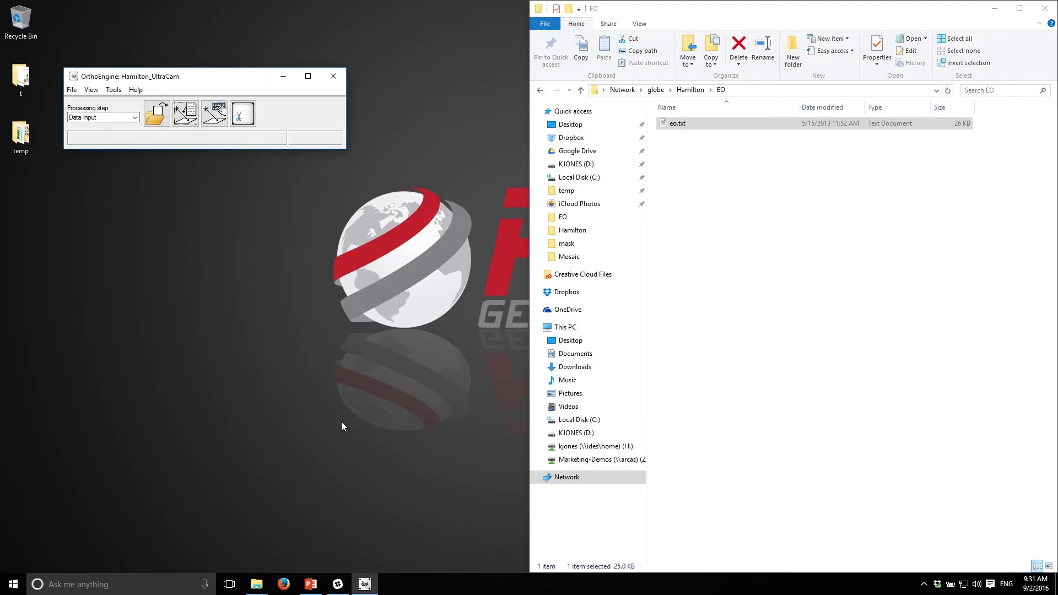
pyautogui.click(107, 118)
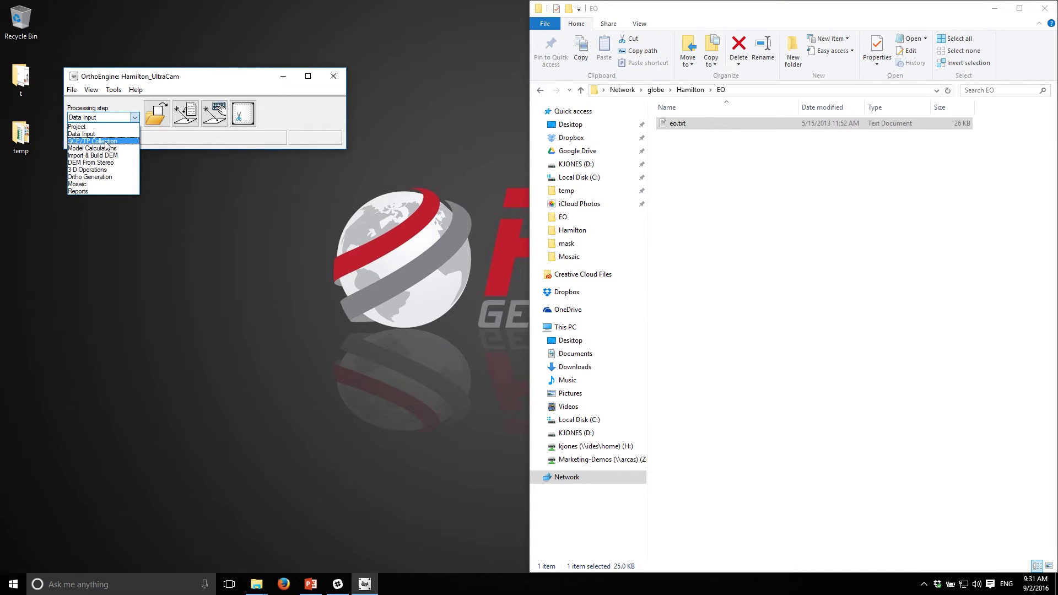
# Switch to GCP/TP Collection and check the six overlapping photo footprints in the project overview
pyautogui.click(106, 141)
pyautogui.click(299, 114)
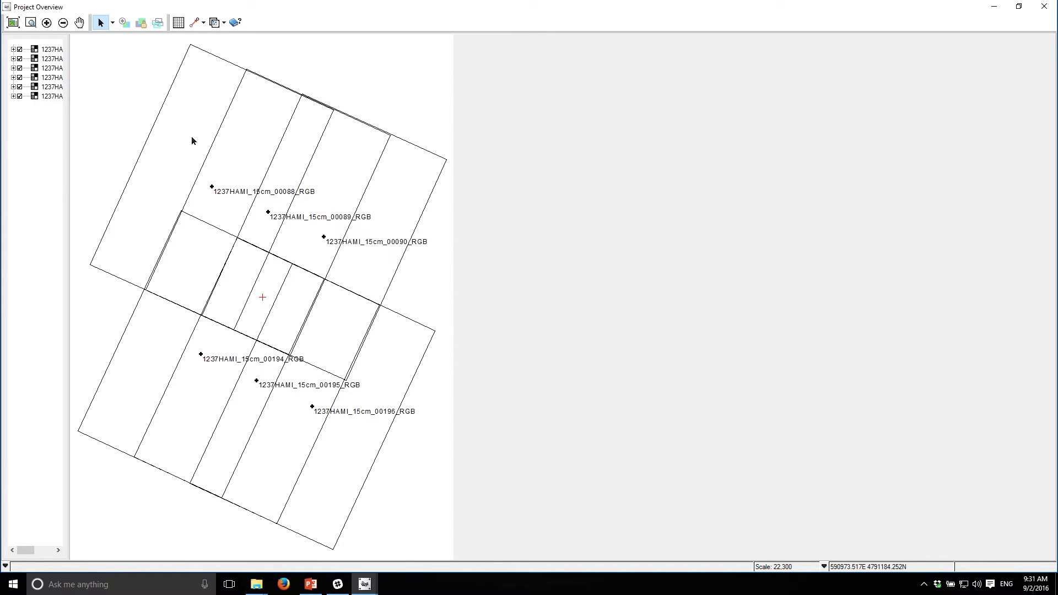
pyautogui.click(1045, 6)
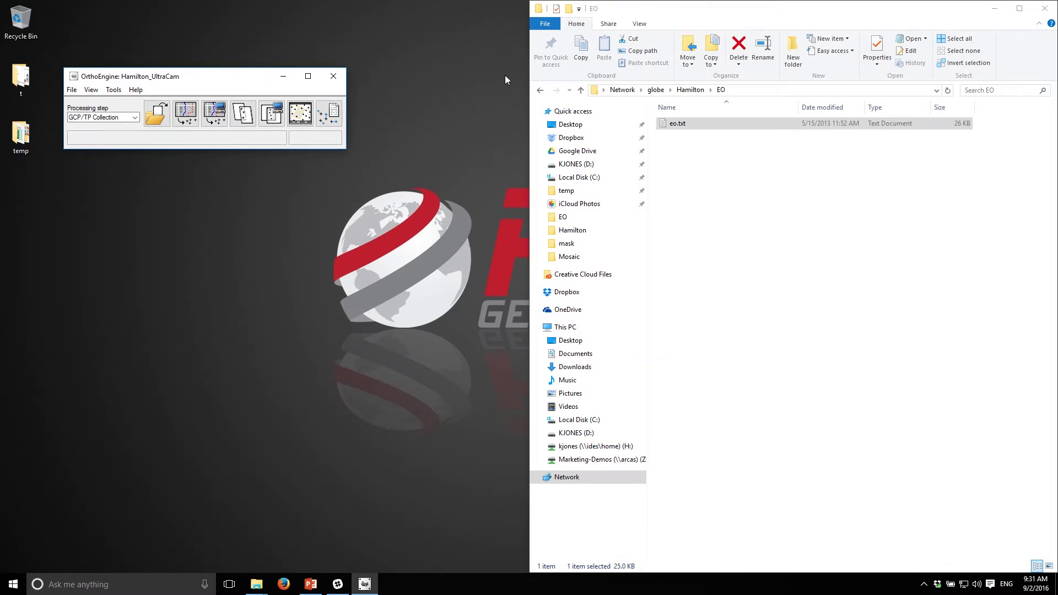
pyautogui.moveTo(110, 76); pyautogui.dragTo(114, 45)
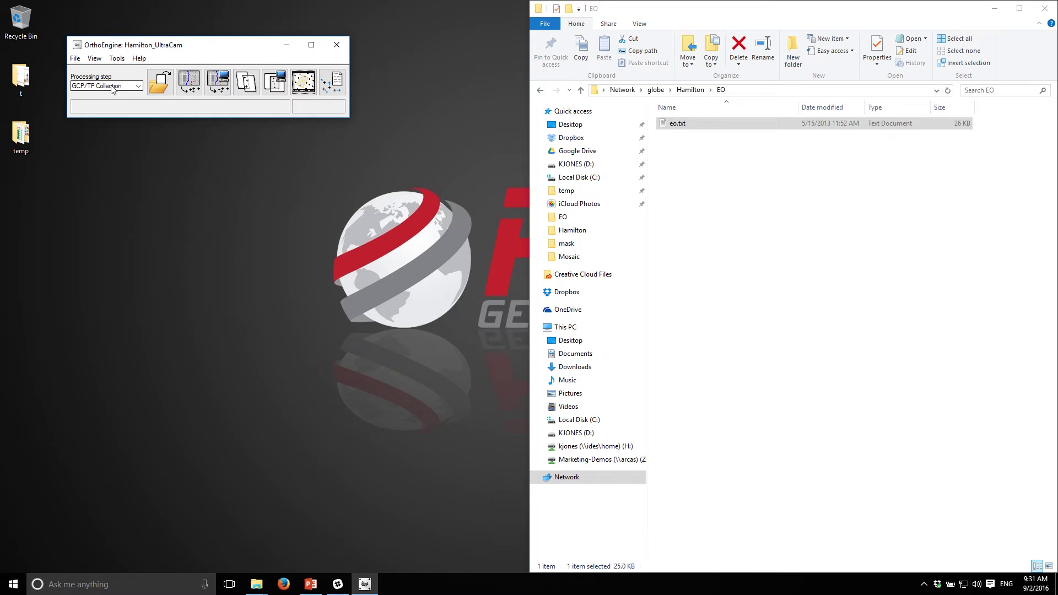
# Limit tie points to overlap areas with grid sampling, using PCI_Hamilton220_DTM_45cm.pix as the DEM
pyautogui.click(281, 83)
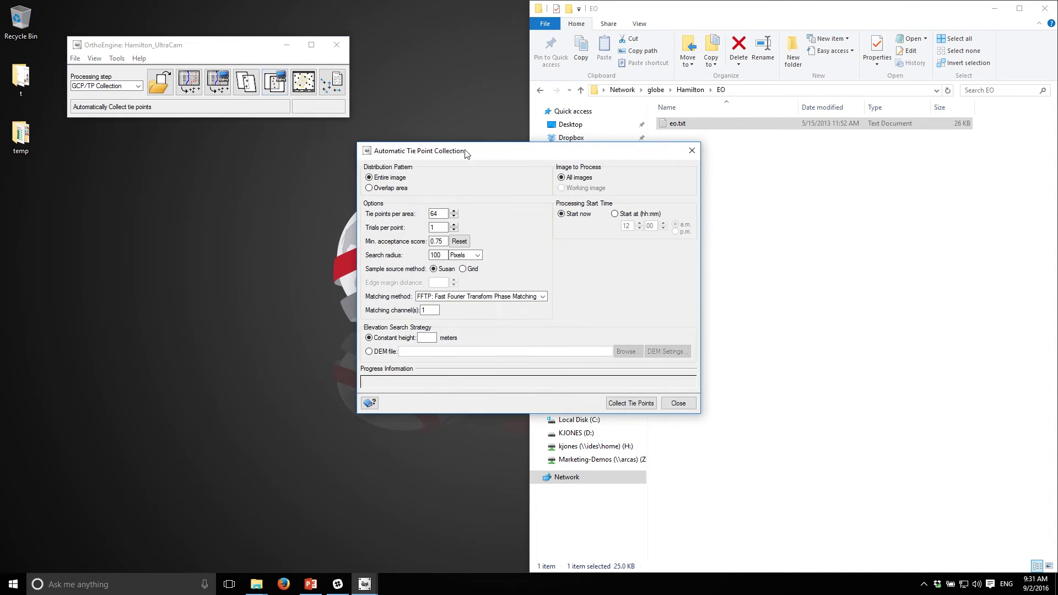
pyautogui.moveTo(466, 151); pyautogui.dragTo(174, 154)
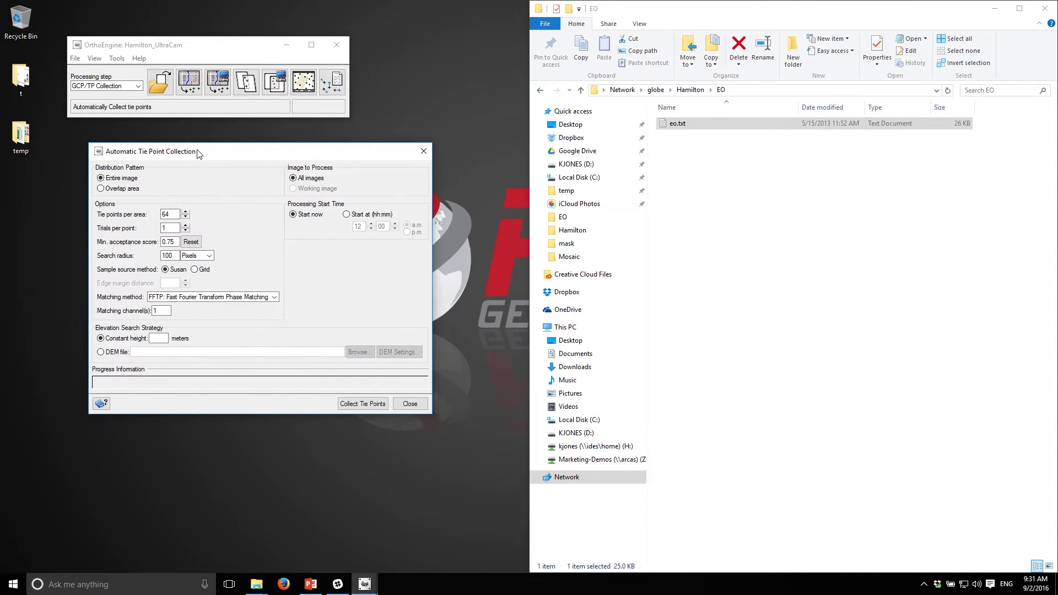
pyautogui.click(103, 190)
pyautogui.click(195, 270)
pyautogui.click(101, 352)
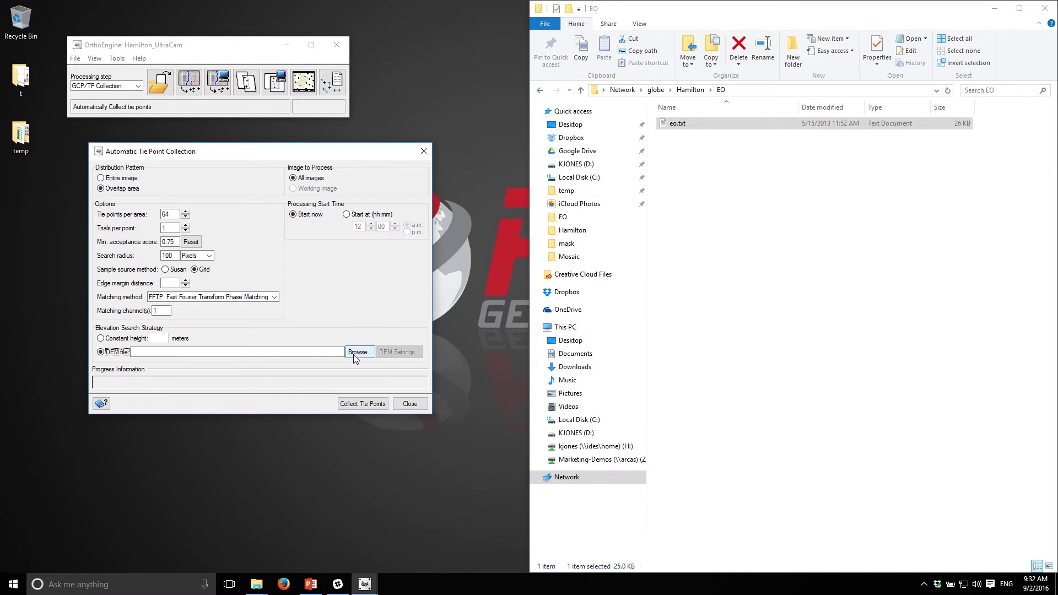
pyautogui.click(352, 355)
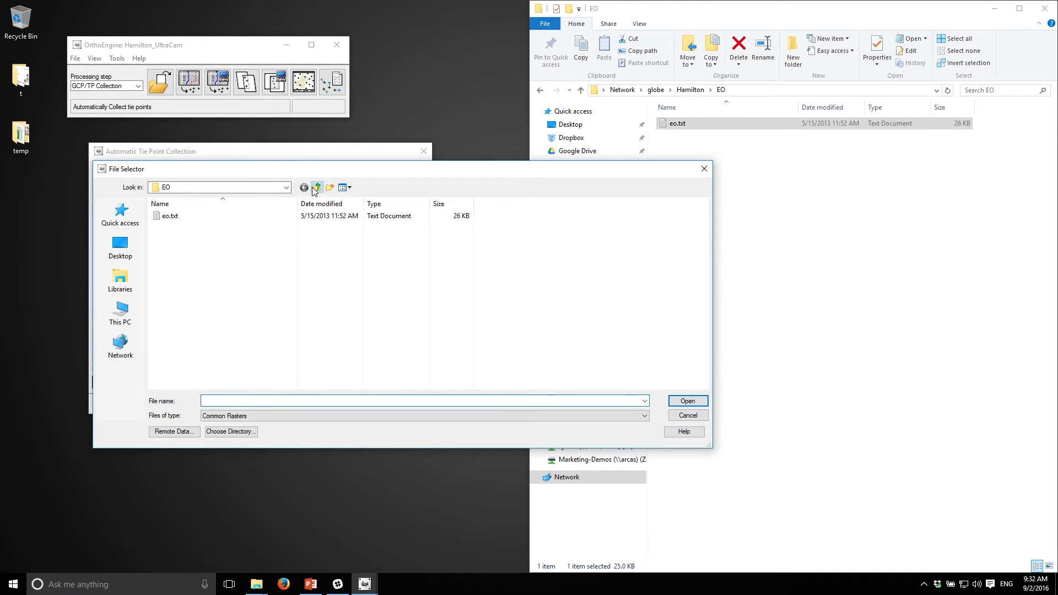
pyautogui.click(317, 188)
pyautogui.doubleClick(292, 274)
pyautogui.doubleClick(172, 216)
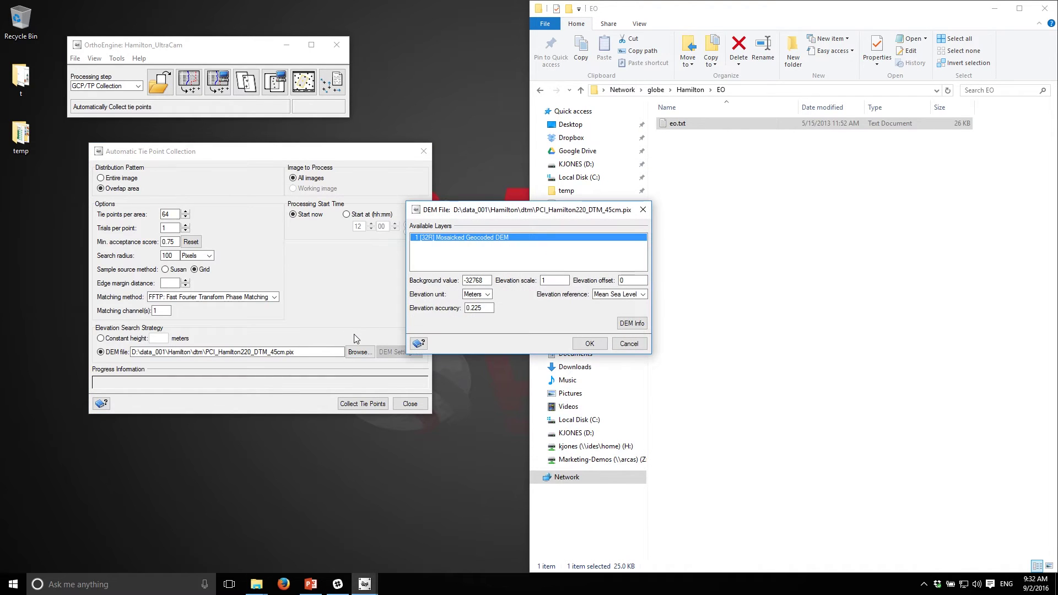
pyautogui.click(589, 344)
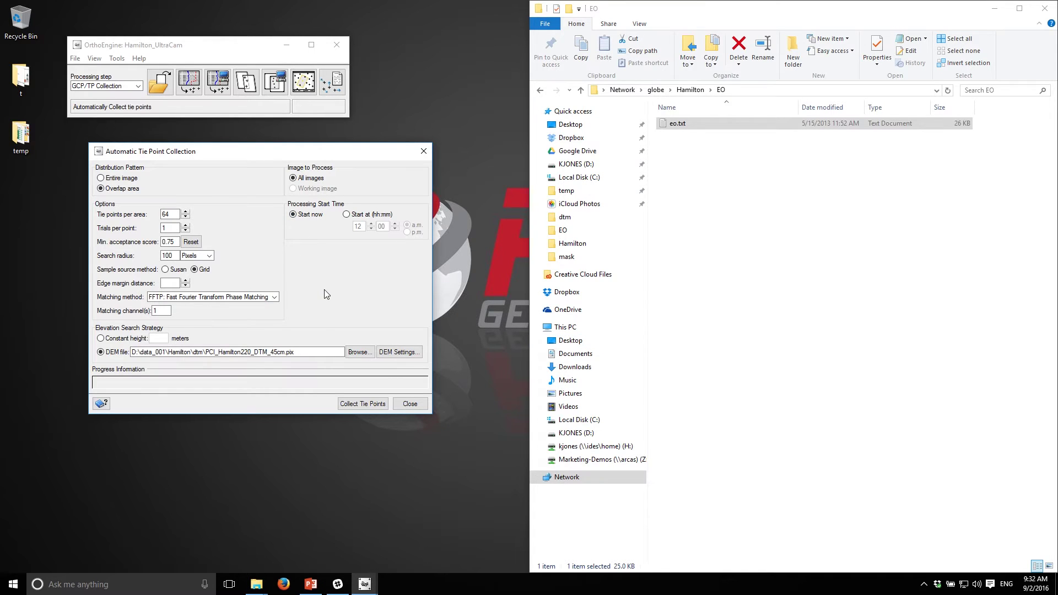
# Run automatic tie point collection, accept the 500 points found, and close the dialog
pyautogui.click(353, 406)
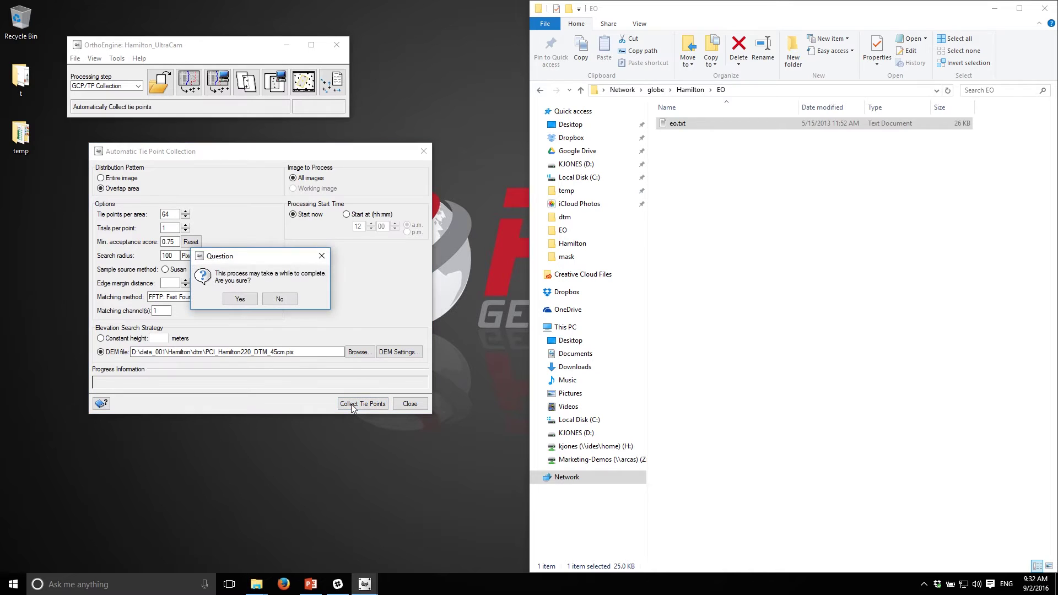
pyautogui.click(246, 300)
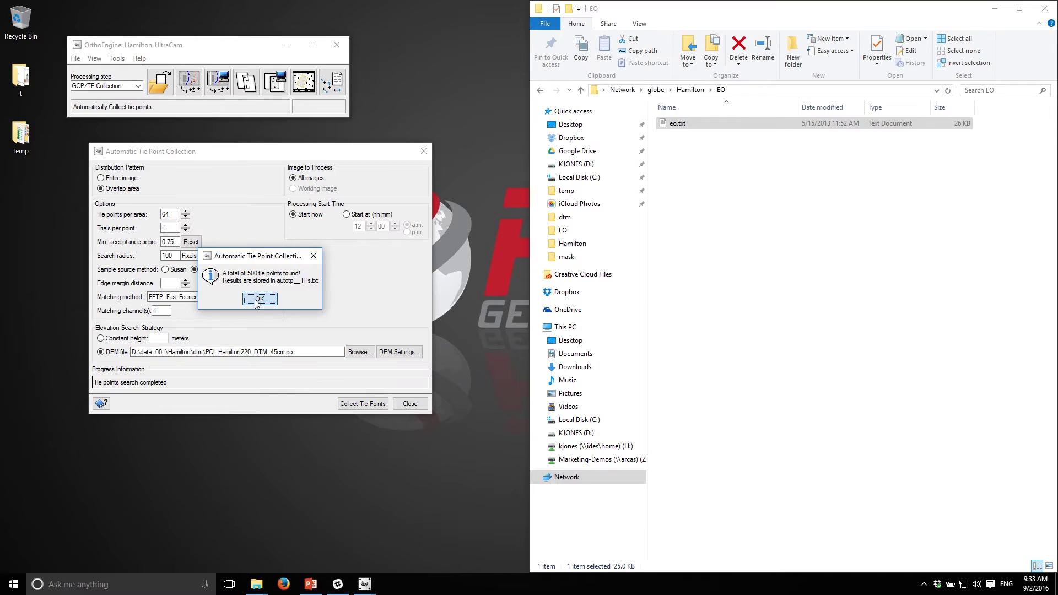
pyautogui.click(259, 299)
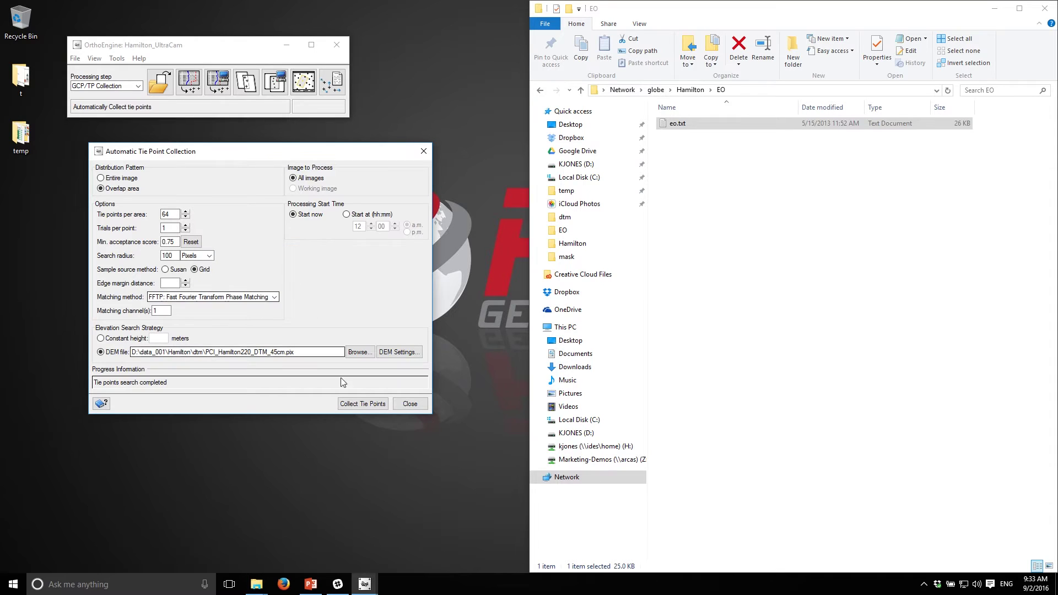
pyautogui.click(410, 403)
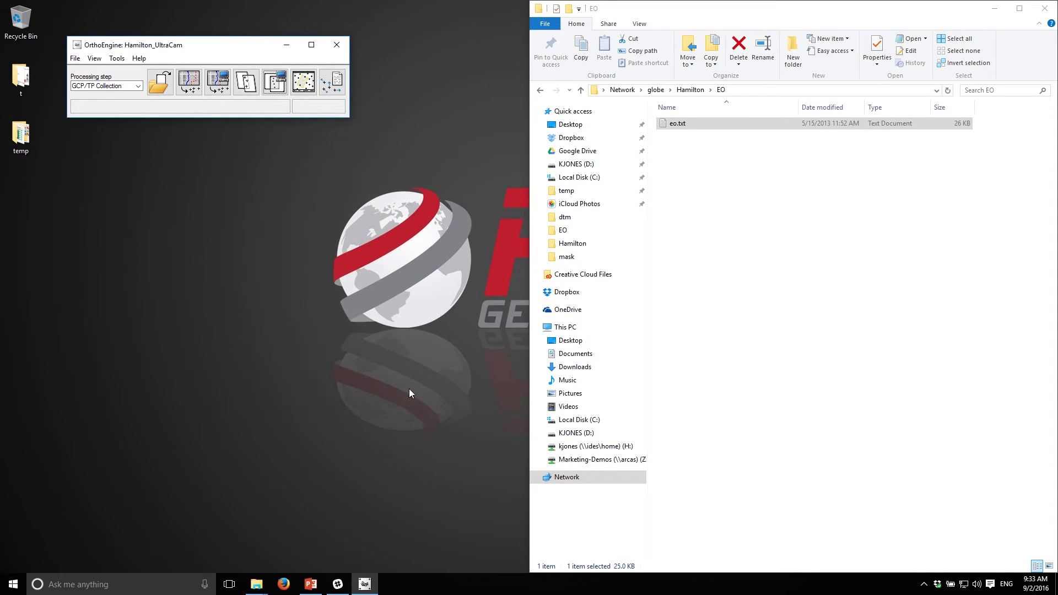
pyautogui.click(306, 86)
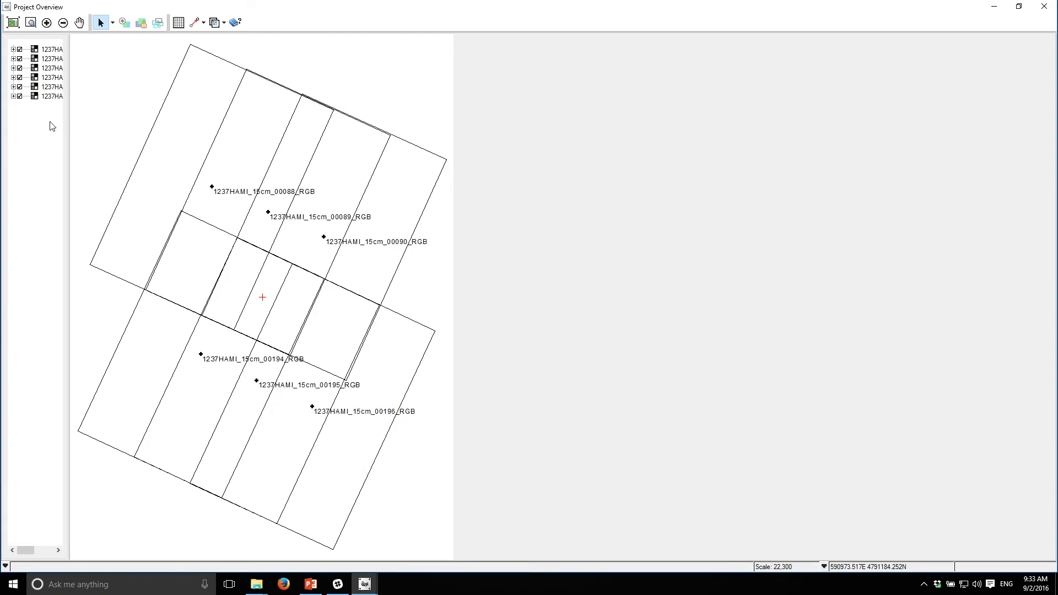
pyautogui.click(53, 96)
pyautogui.keyDown('shift'); pyautogui.click(53, 51); pyautogui.keyUp('shift')
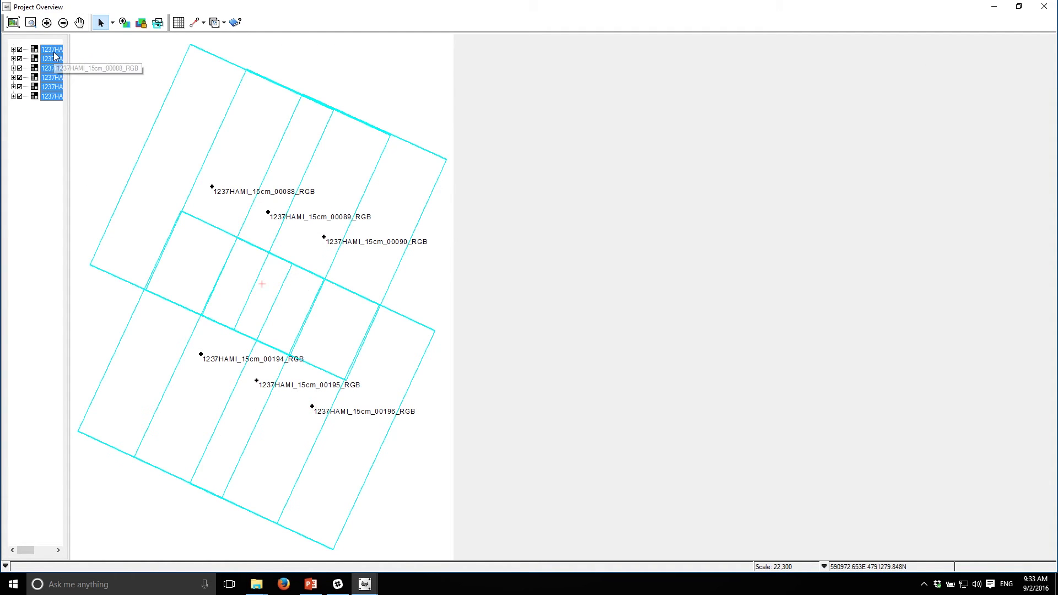
pyautogui.rightClick(53, 64)
pyautogui.moveTo(82, 72)
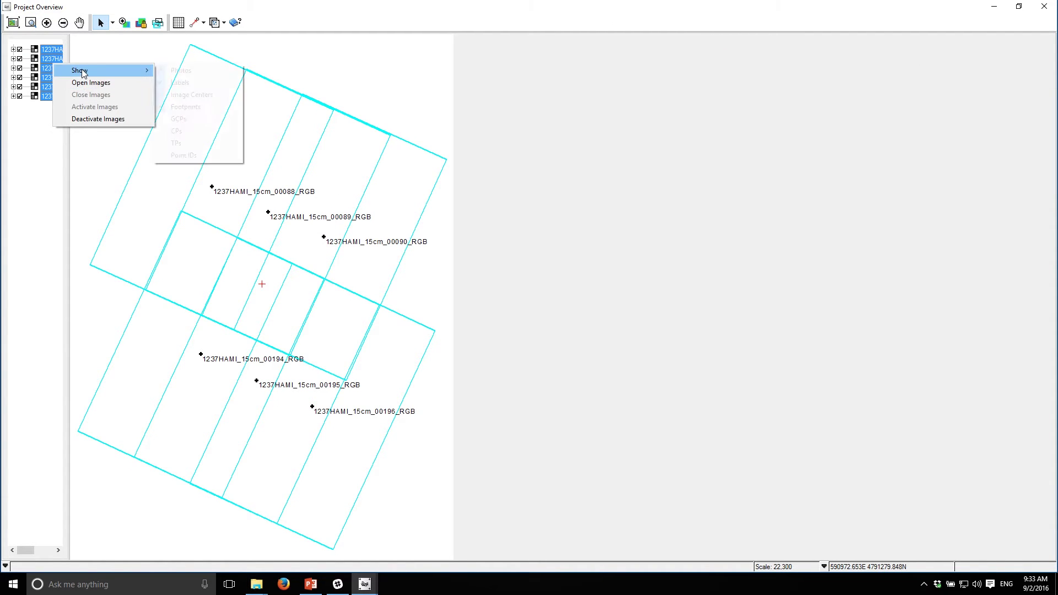
pyautogui.click(185, 143)
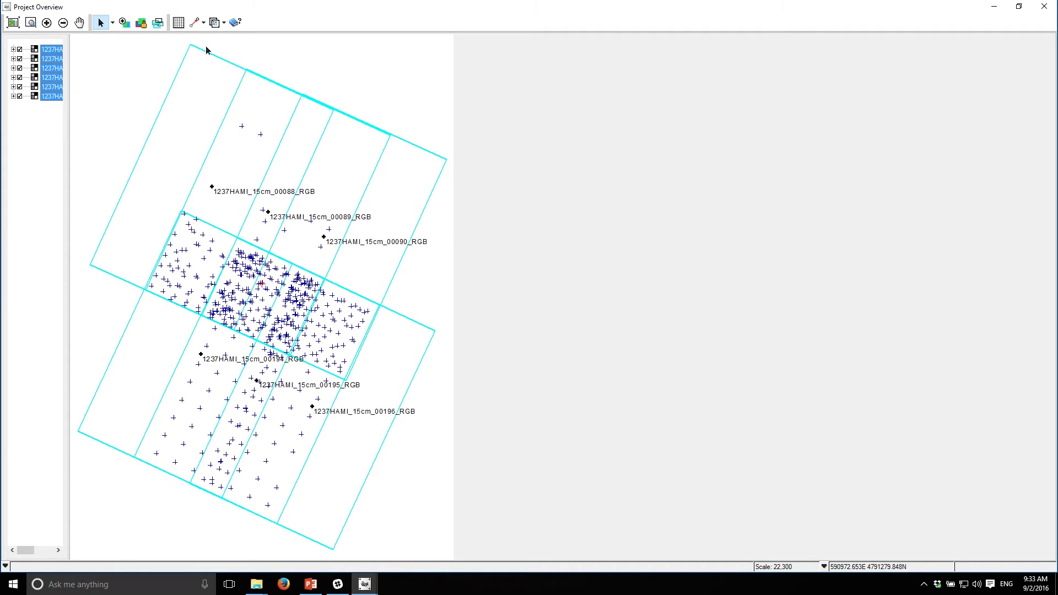
pyautogui.click(202, 23)
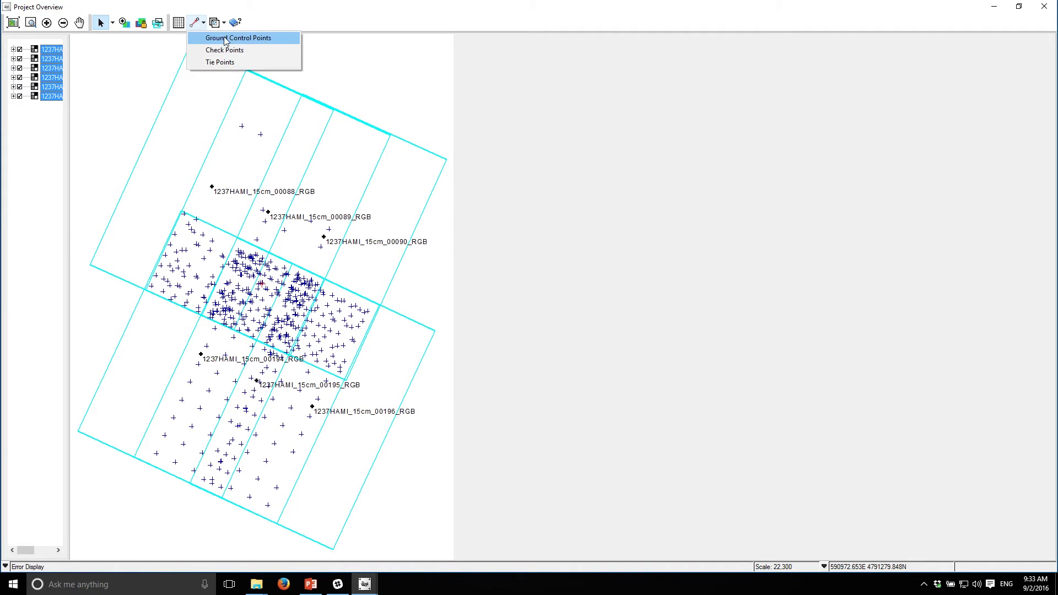
pyautogui.click(222, 63)
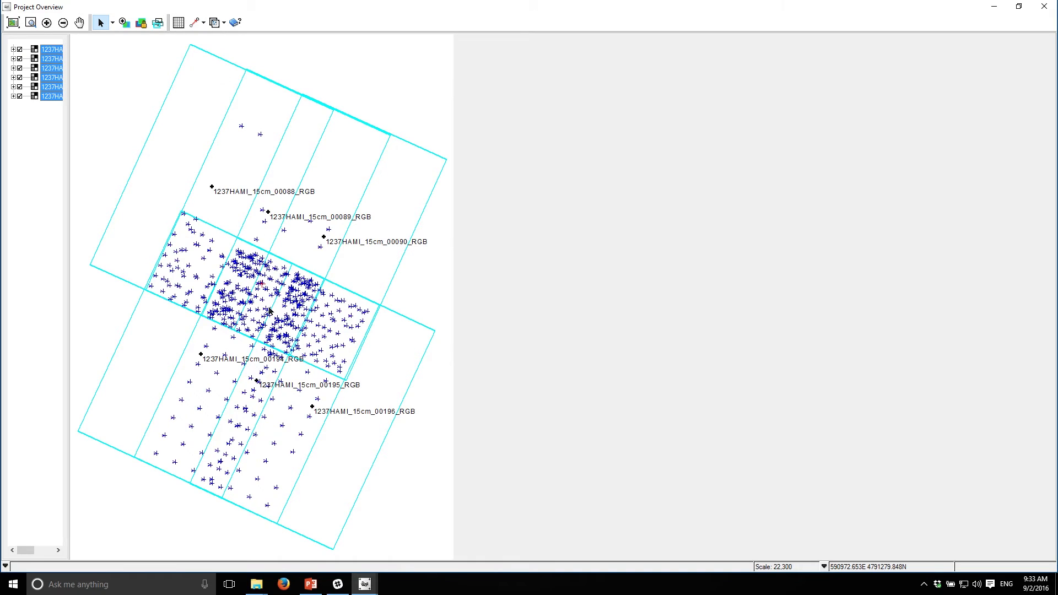
pyautogui.click(47, 22)
pyautogui.click(47, 23)
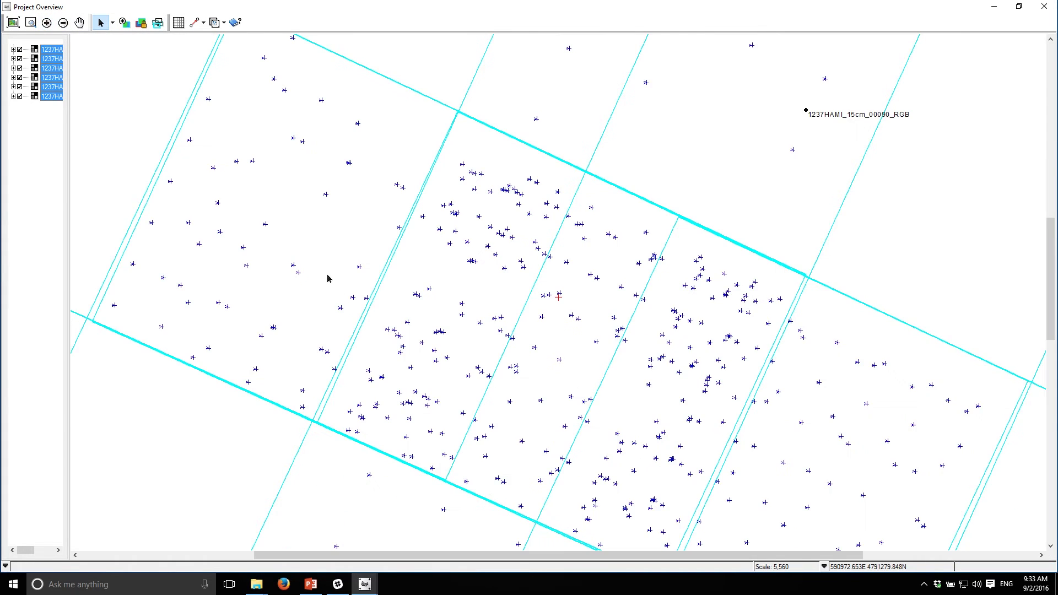
pyautogui.scroll(-5, 381, 300)
pyautogui.scroll(-5, 378, 182)
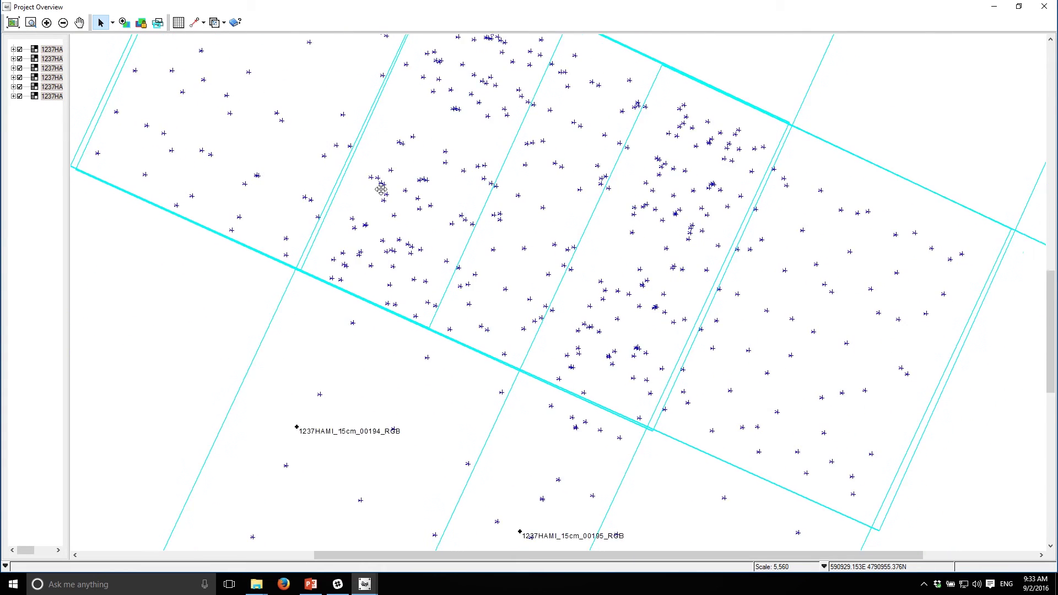
pyautogui.moveTo(472, 270); pyautogui.dragTo(538, 359)
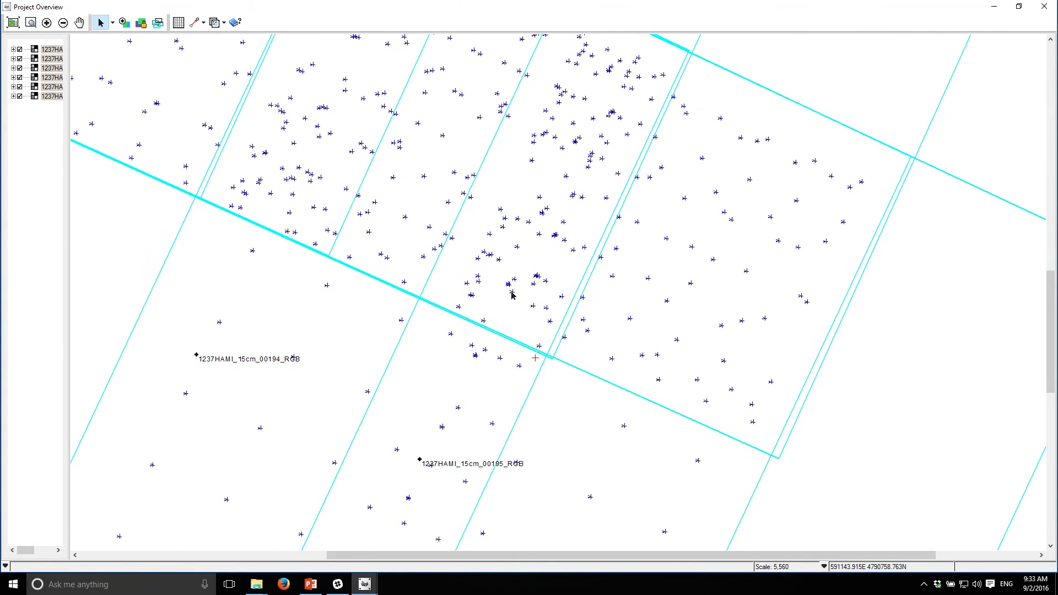
pyautogui.click(1048, 11)
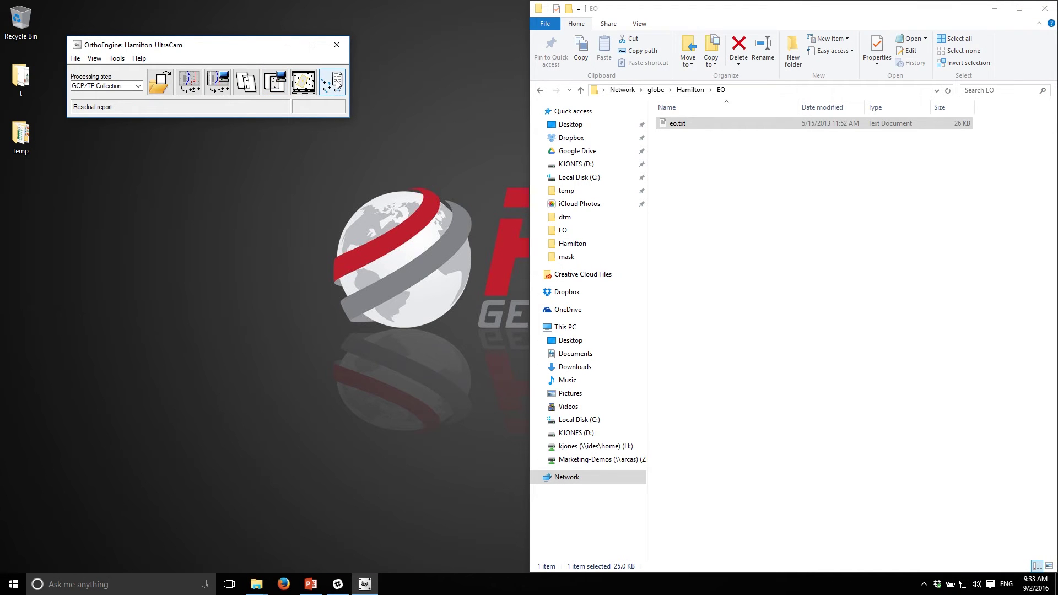
# Enable Compute model, then view the residual report: 500 tie points, X RMS 1.28, Y RMS 3.04
pyautogui.click(189, 88)
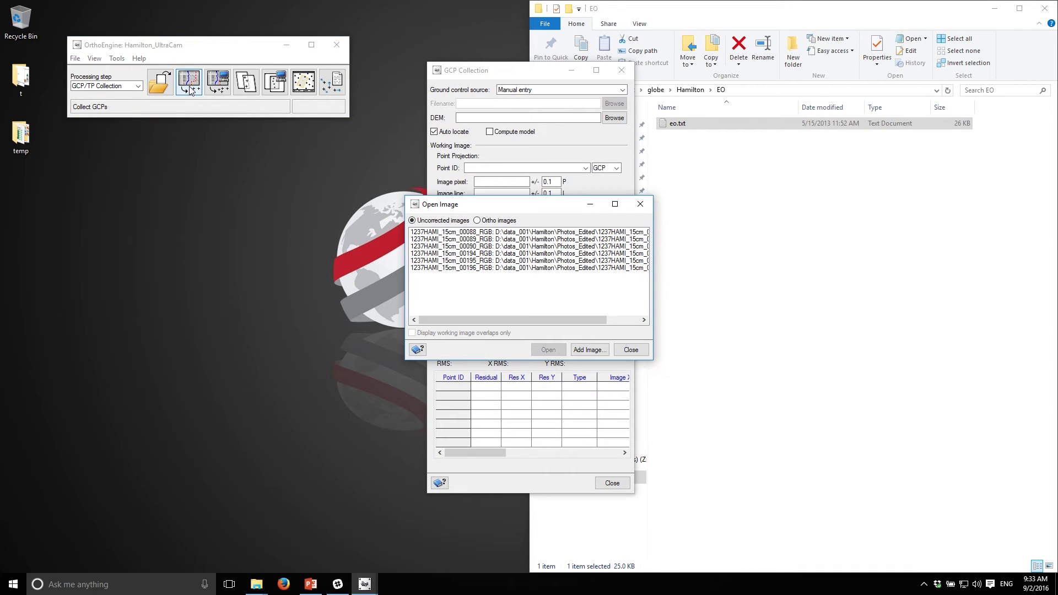
pyautogui.click(501, 133)
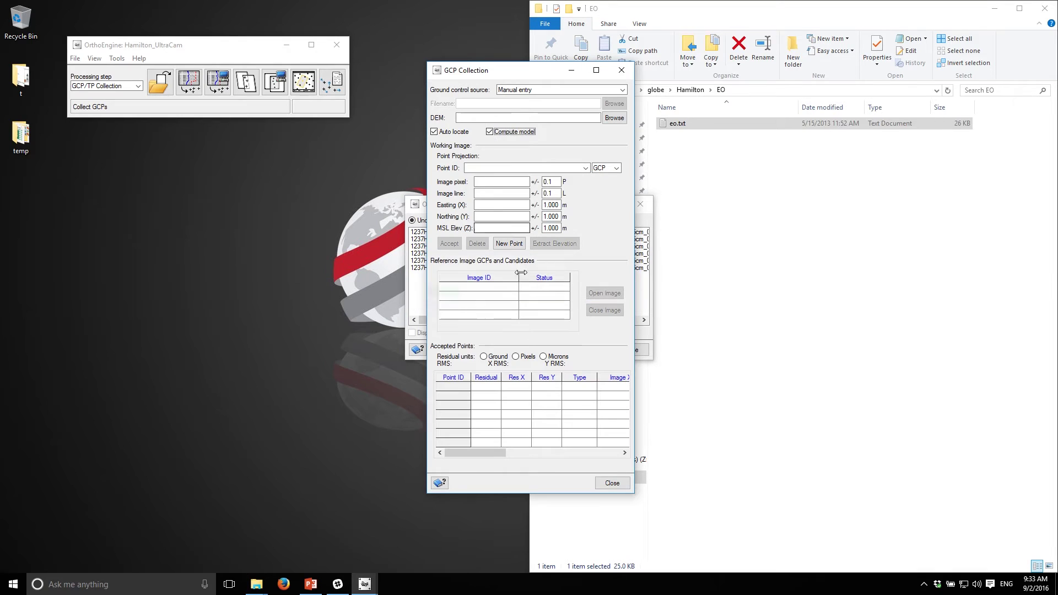
pyautogui.click(620, 485)
pyautogui.click(635, 352)
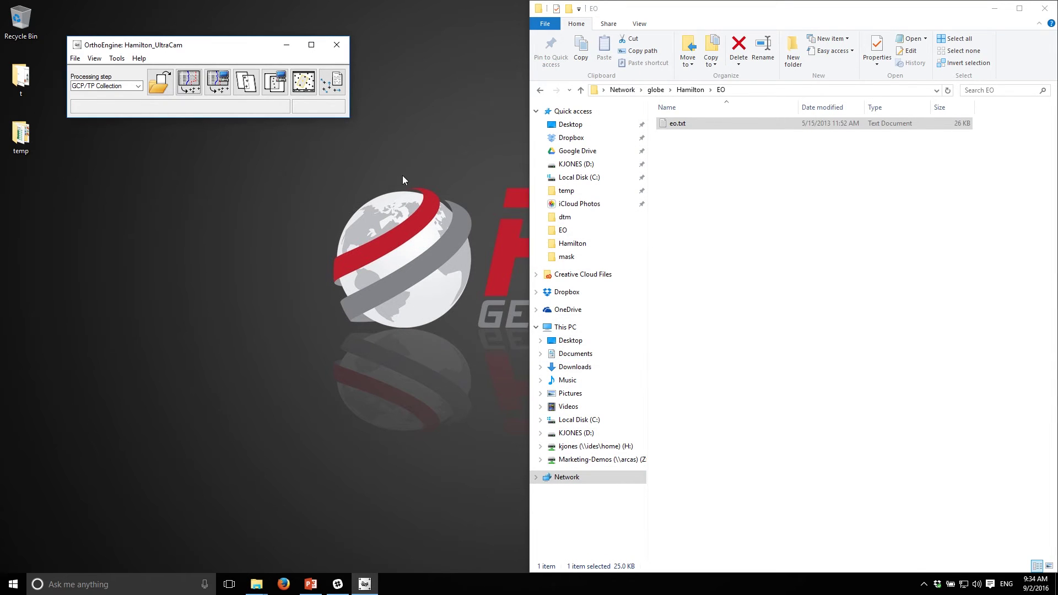
pyautogui.click(336, 84)
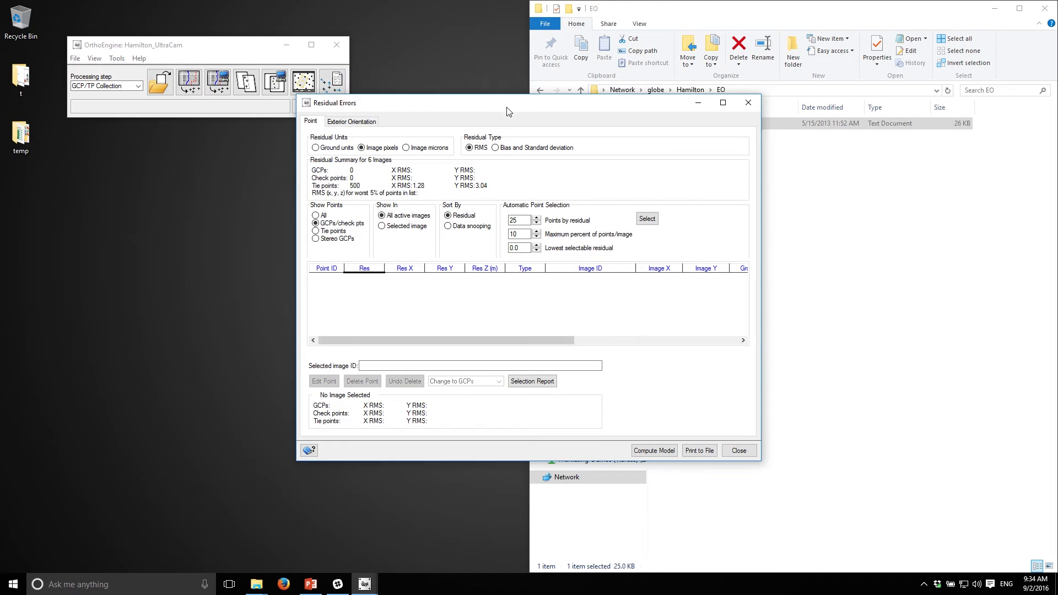
# List only tie-point residuals and delete the three worst, from AT0029 down, leaving 497
pyautogui.moveTo(506, 109); pyautogui.dragTo(725, 107)
pyautogui.click(541, 231)
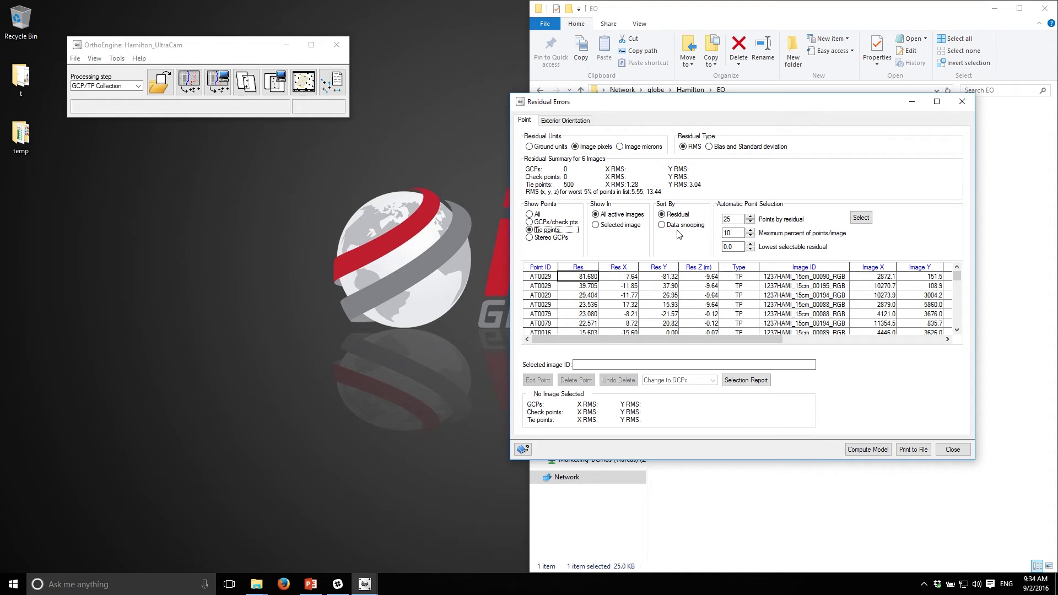
pyautogui.click(540, 278)
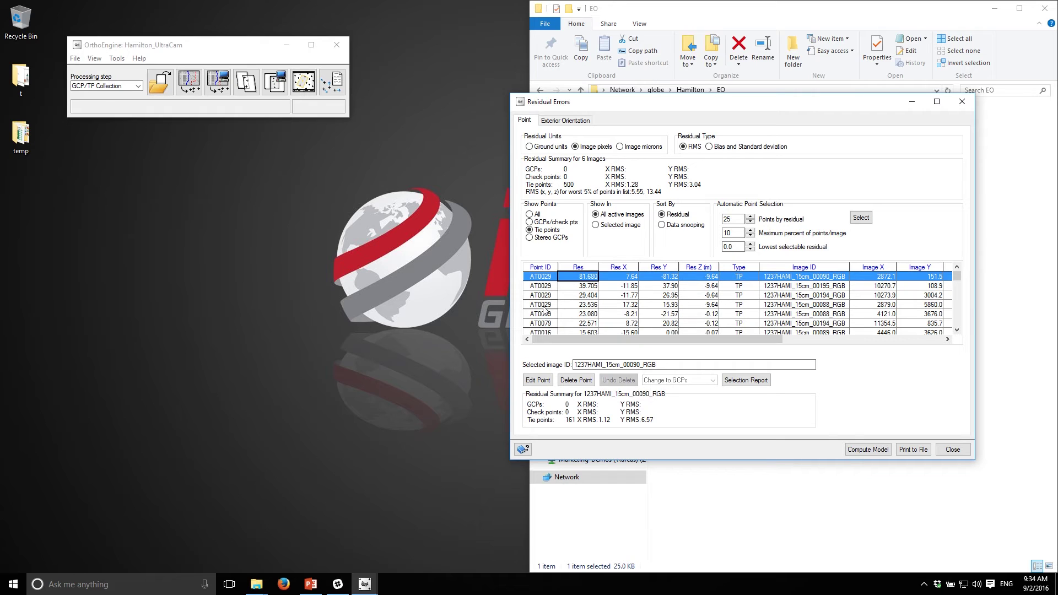
pyautogui.scroll(-1, 544, 309)
pyautogui.scroll(-5, 544, 310)
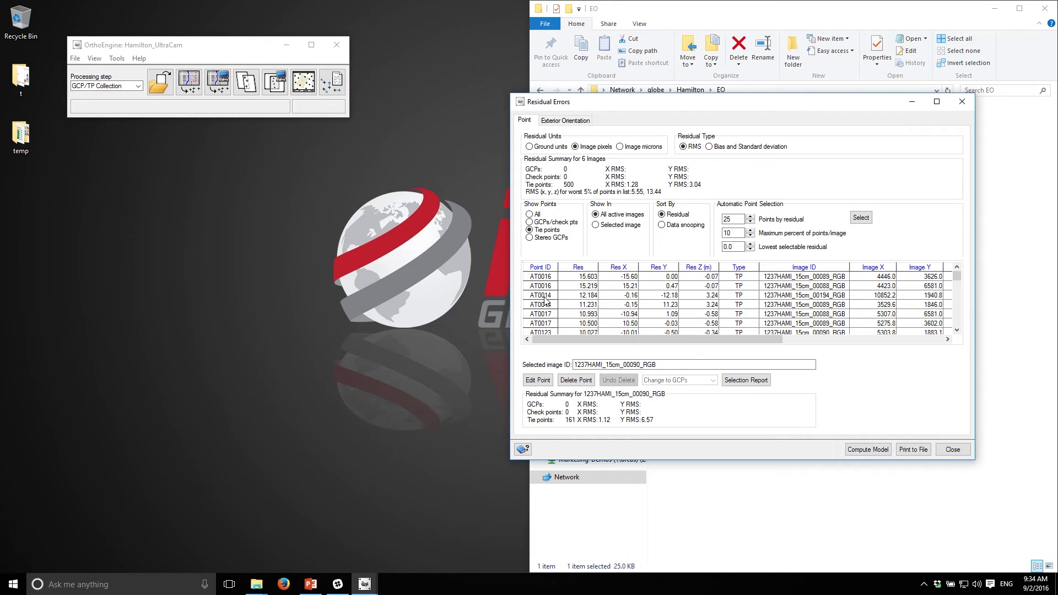
pyautogui.keyDown('shift'); pyautogui.click(545, 297); pyautogui.keyUp('shift')
pyautogui.click(576, 381)
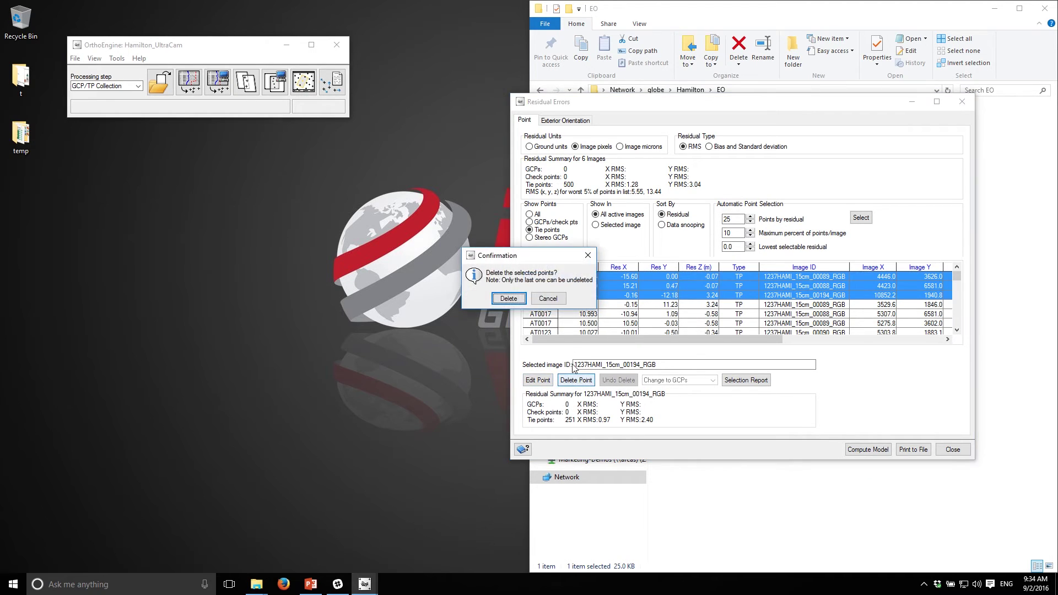
pyautogui.click(508, 298)
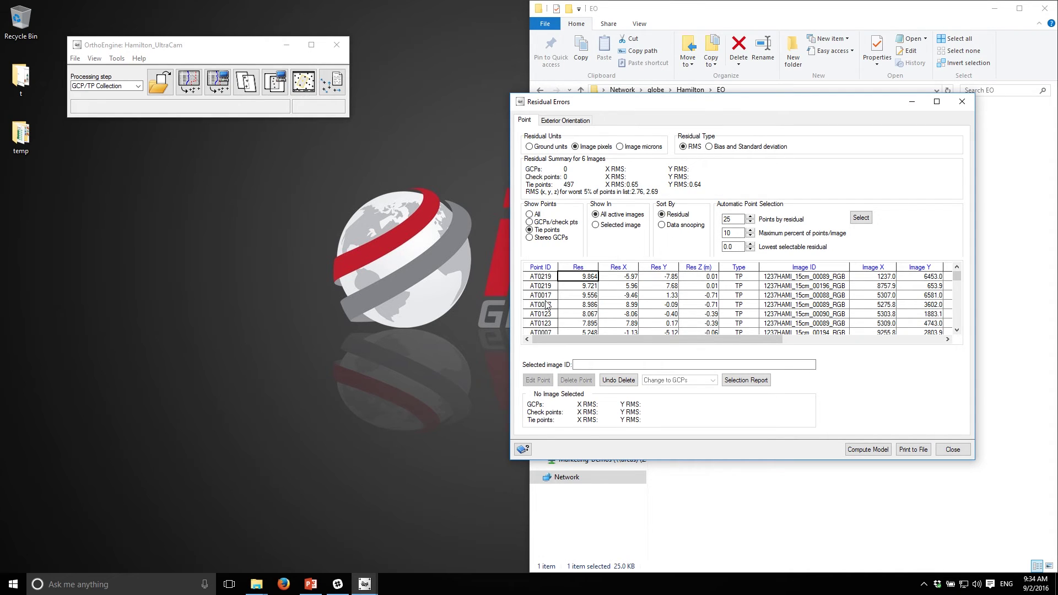
# Delete six more tie points, from AT0219 down to the 3.4-pixel residuals
pyautogui.click(544, 278)
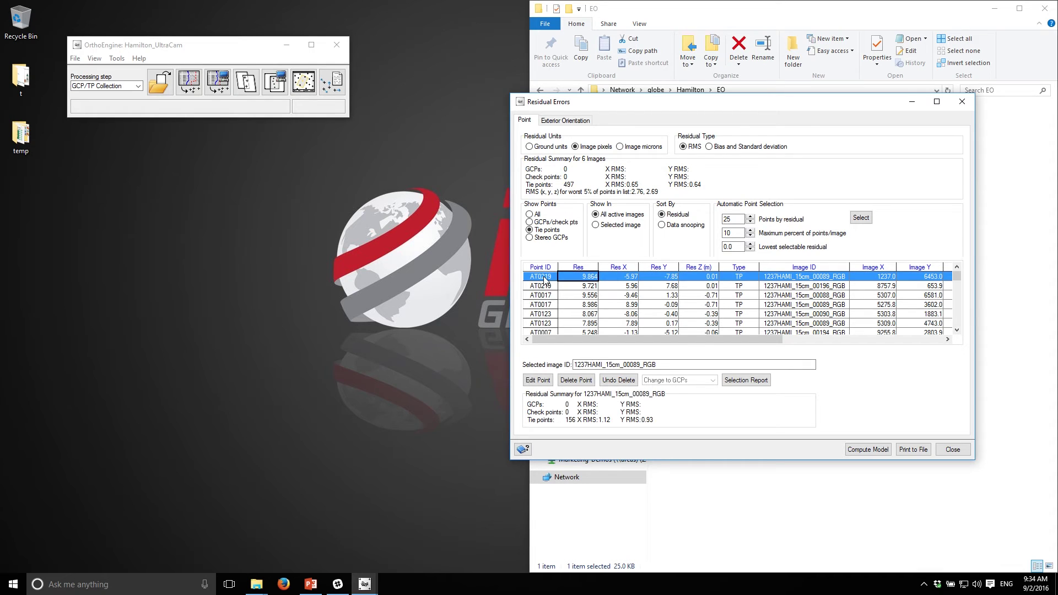
pyautogui.scroll(-5, 551, 309)
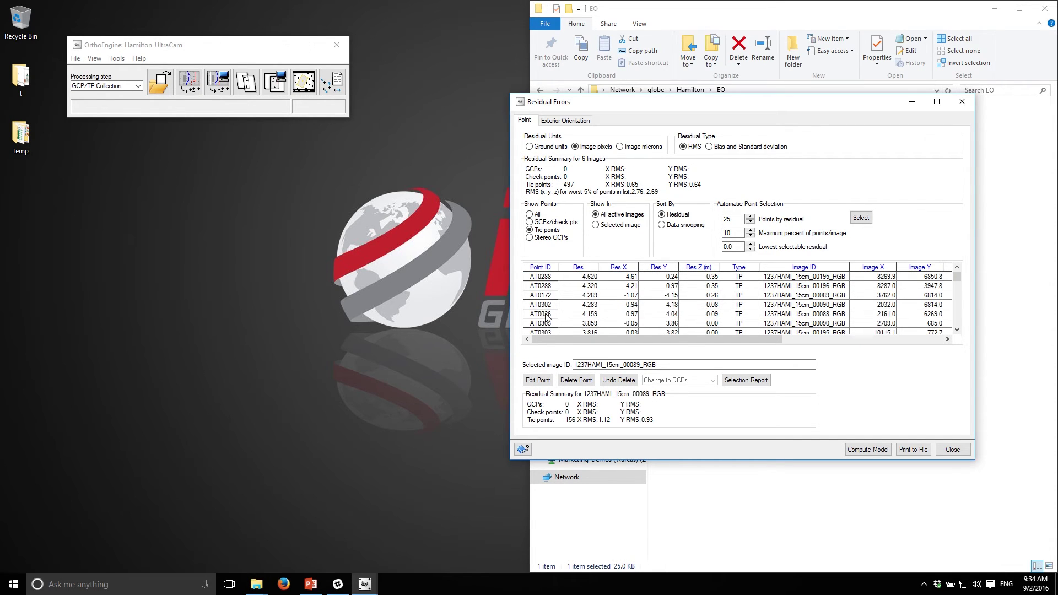
pyautogui.keyDown('shift'); pyautogui.click(543, 324); pyautogui.keyUp('shift')
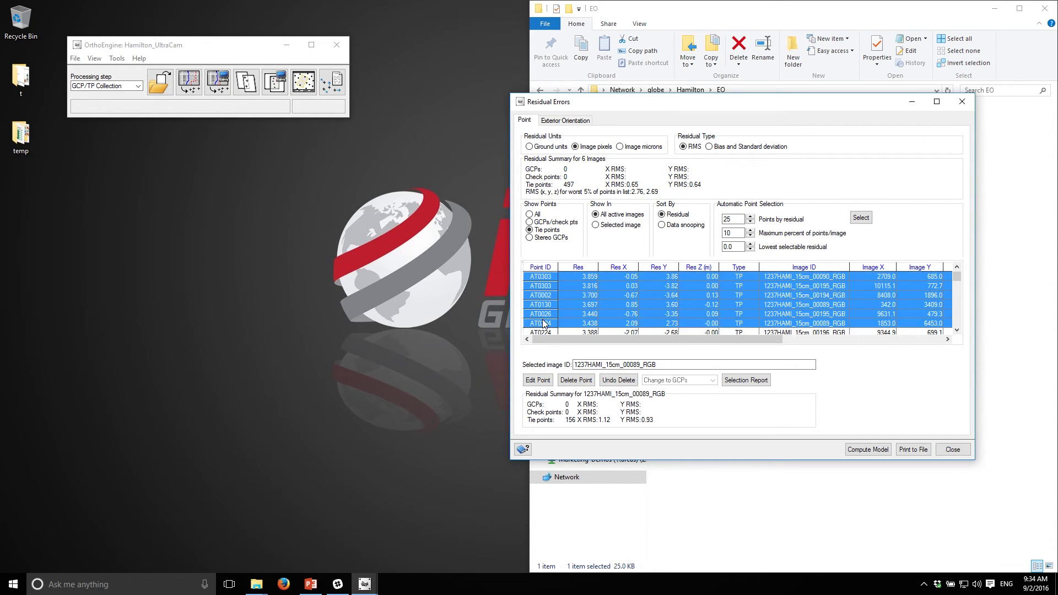
pyautogui.click(577, 381)
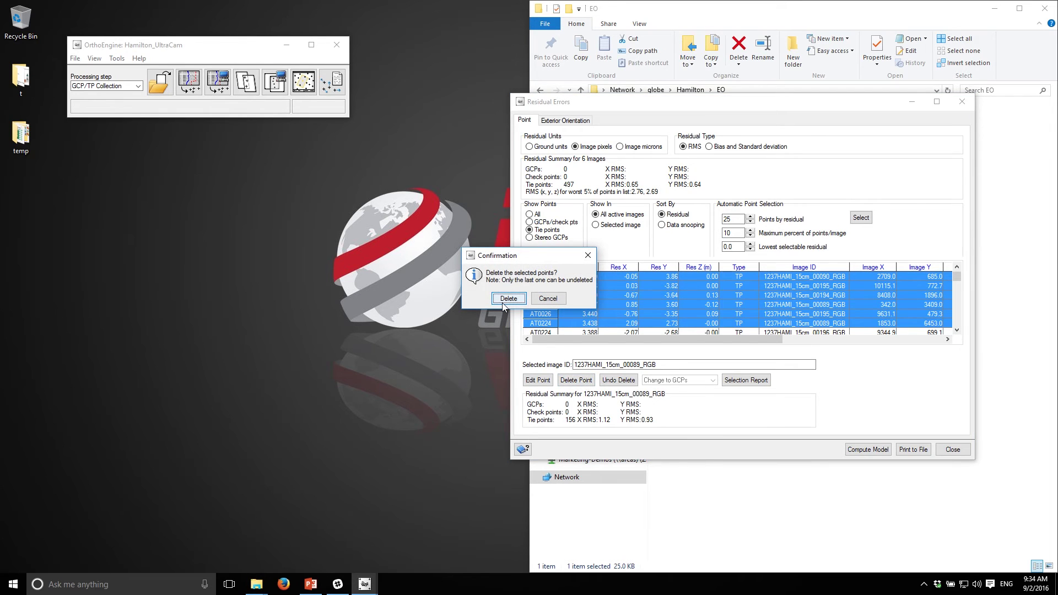
pyautogui.click(502, 303)
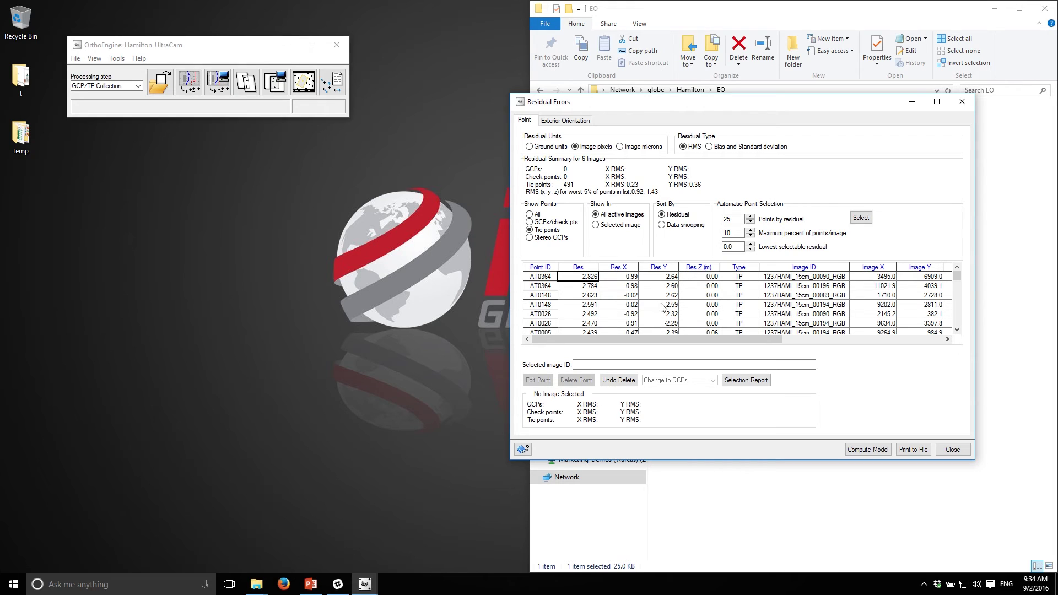
# Recompute the block adjustment to X/Y RMS 0.11/0.14 pixels and close the residual report
pyautogui.moveTo(955, 276)
pyautogui.mouseDown()
pyautogui.moveTo(957, 315)
pyautogui.moveTo(956, 273)
pyautogui.mouseUp()
pyautogui.click(547, 278)
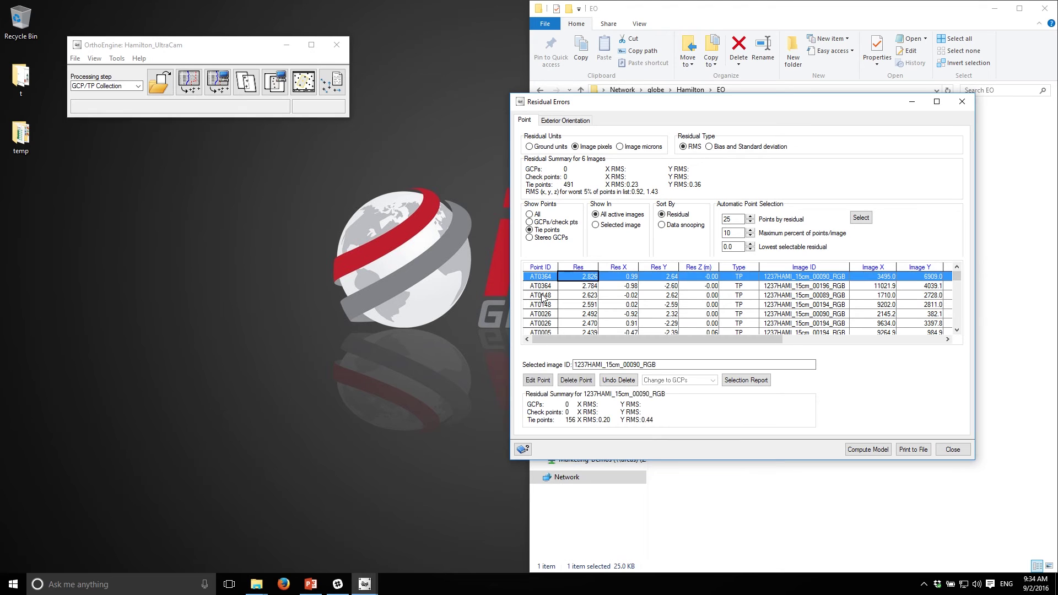
pyautogui.scroll(-2, 542, 306)
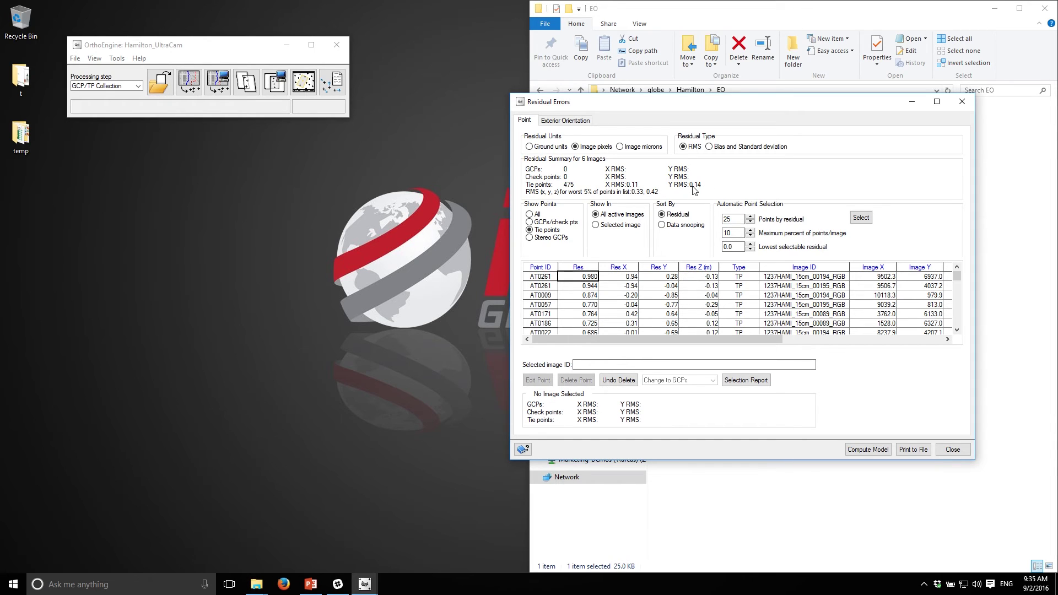
pyautogui.click(874, 454)
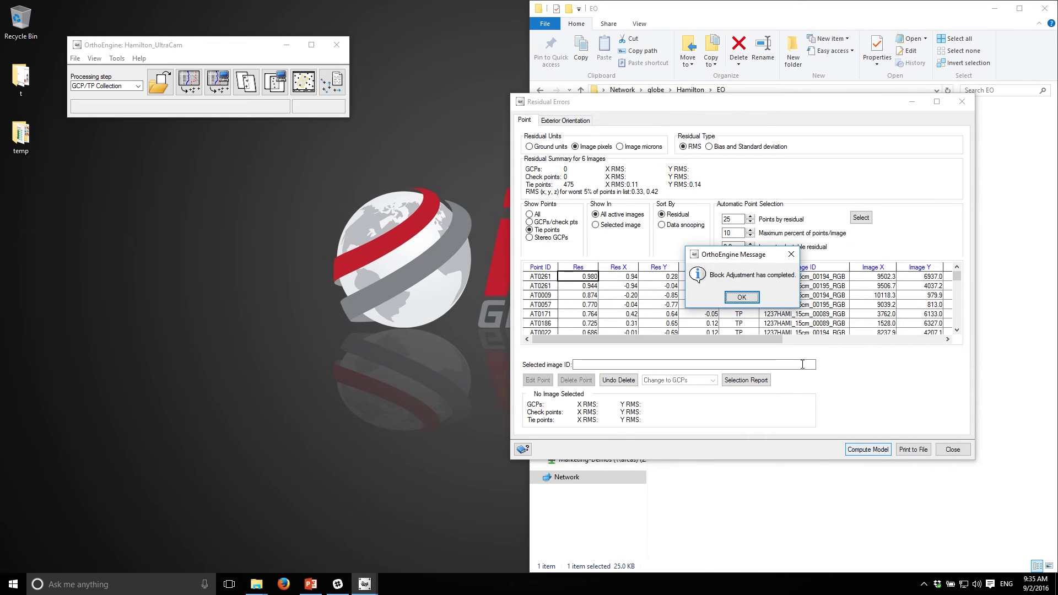
pyautogui.click(742, 297)
pyautogui.click(952, 450)
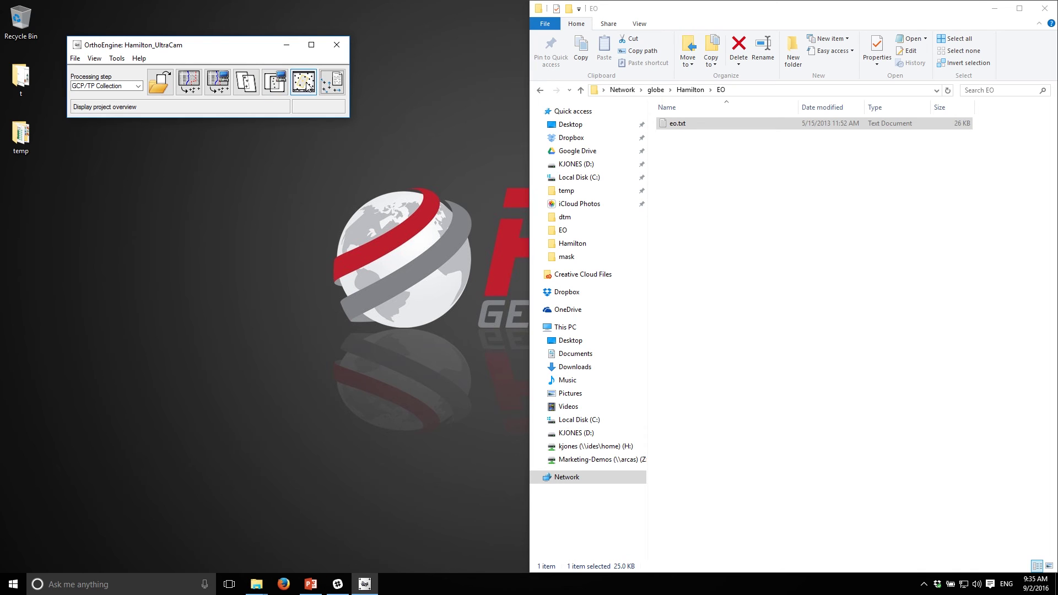
# Show tie points over all six image footprints in the project overview
pyautogui.click(307, 86)
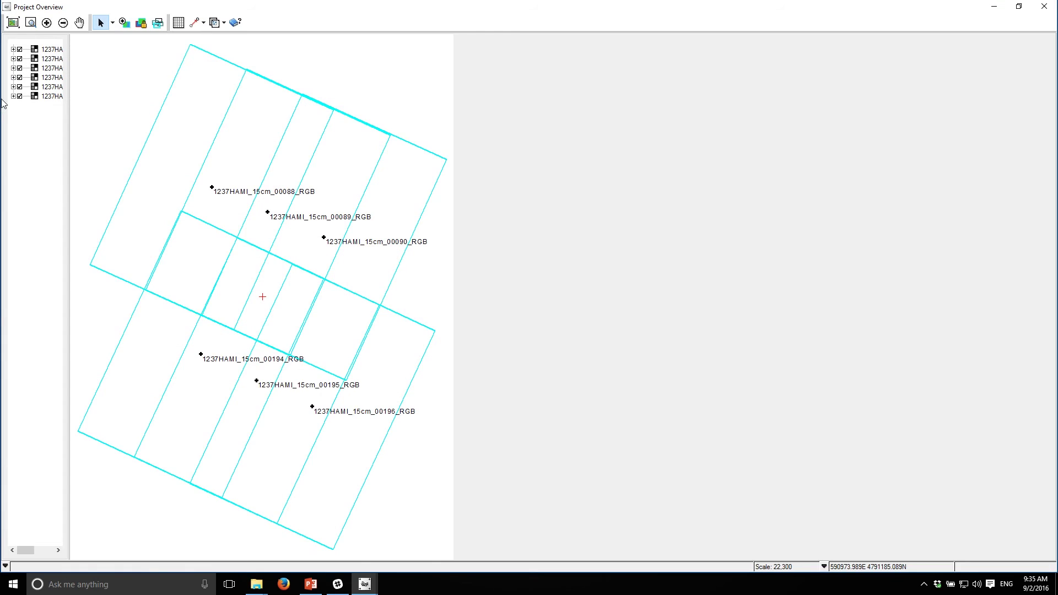
pyautogui.click(50, 97)
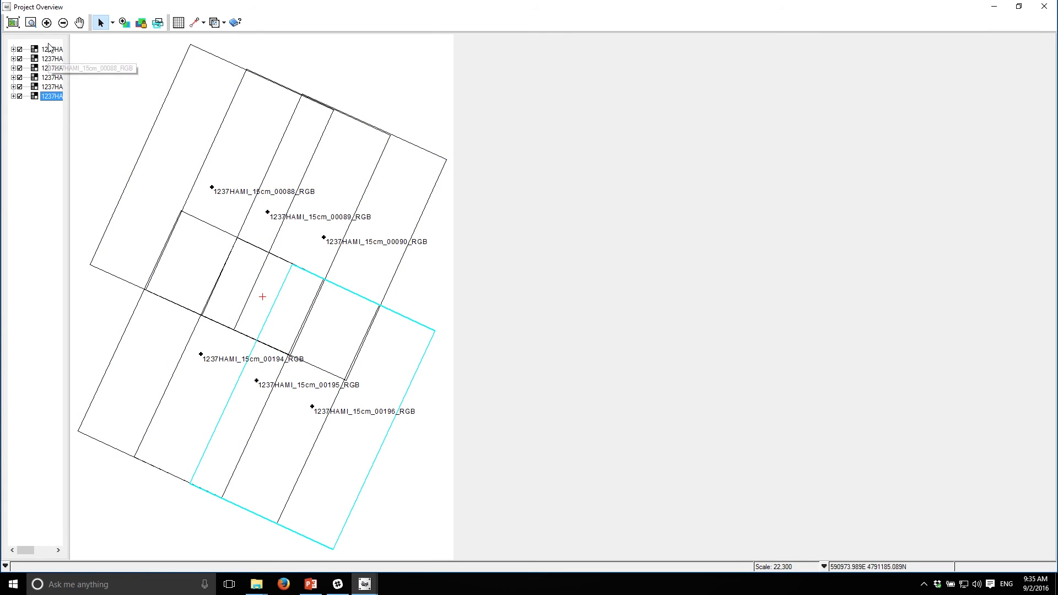
pyautogui.click(51, 50)
pyautogui.keyDown('shift'); pyautogui.click(50, 97); pyautogui.keyUp('shift')
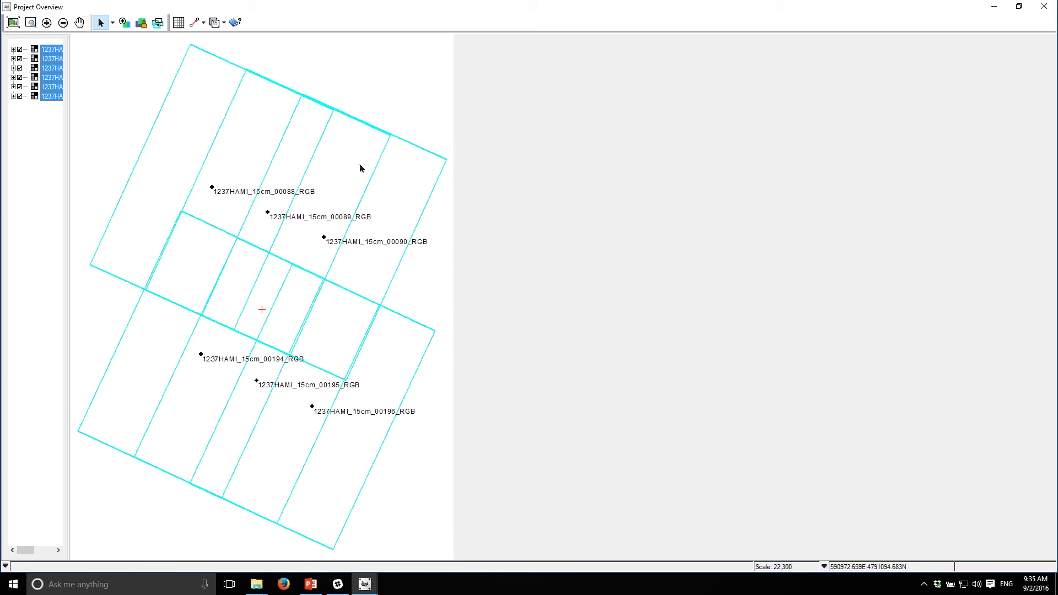
pyautogui.rightClick(48, 81)
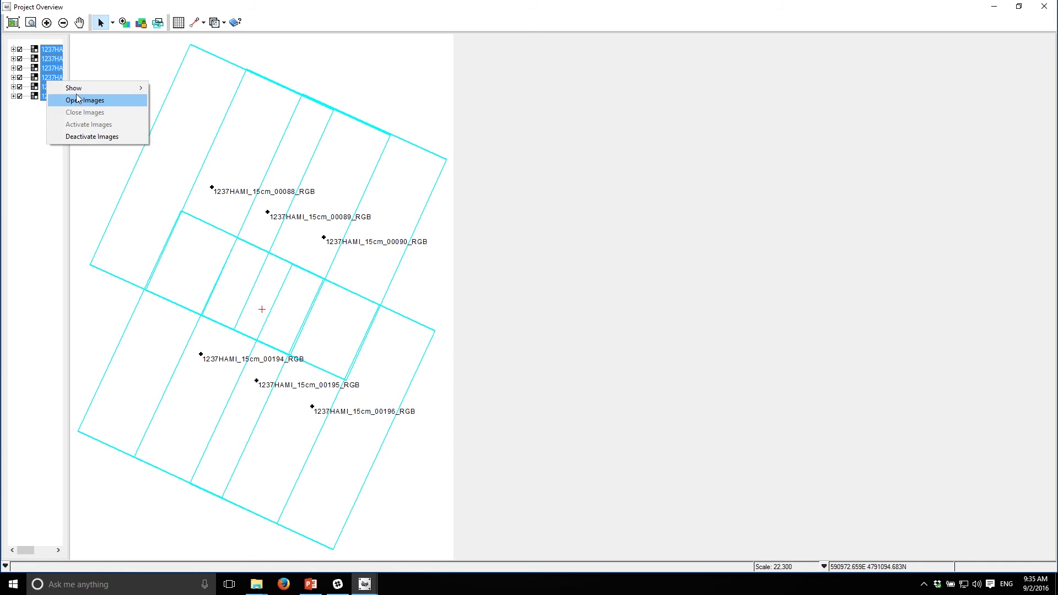
pyautogui.moveTo(83, 89)
pyautogui.click(178, 161)
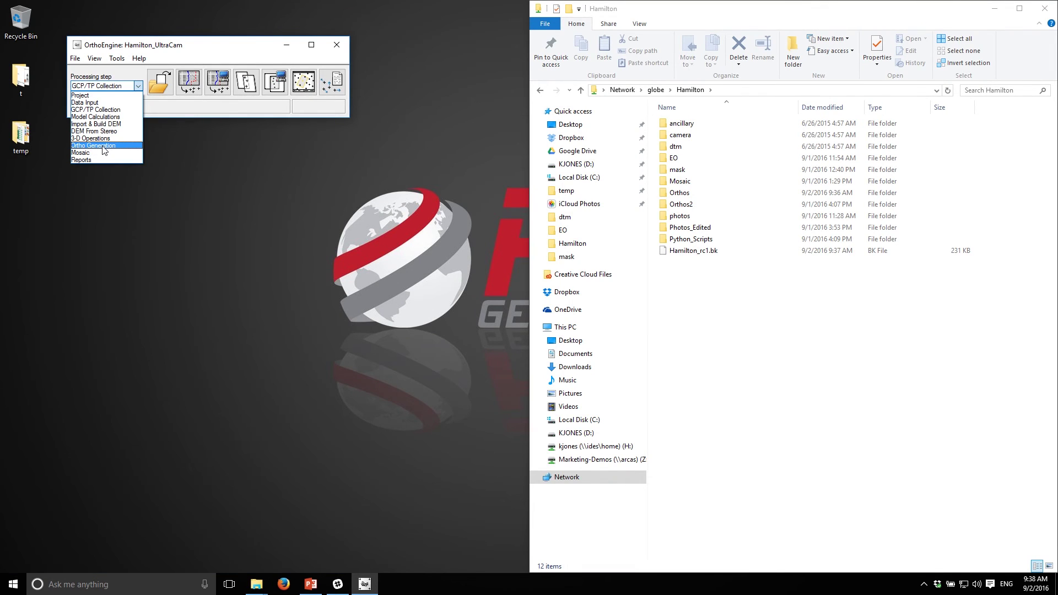
# Switch to Ortho Generation, select all six images, and use PCI_Hamilton220_DTM_45cm.pix as the DEM
pyautogui.click(102, 147)
pyautogui.click(159, 82)
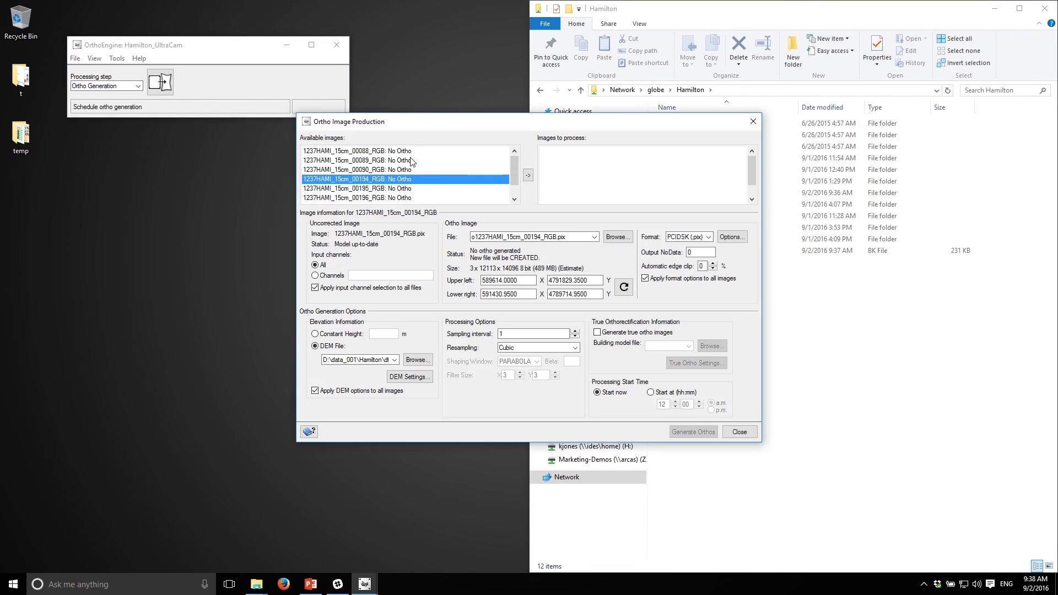
pyautogui.click(412, 151)
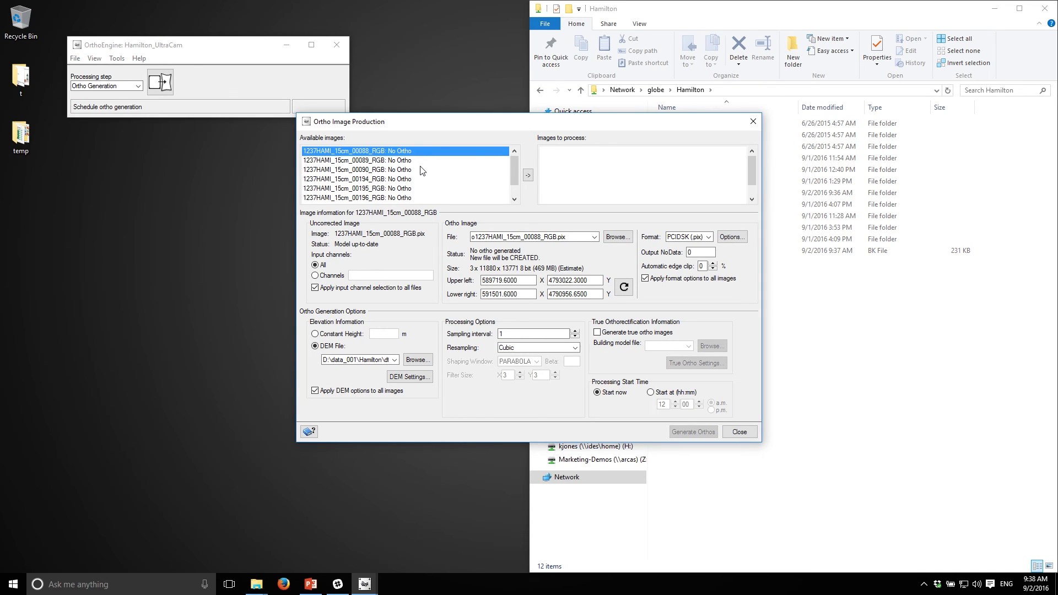
pyautogui.scroll(-1, 422, 170)
pyautogui.keyDown('shift'); pyautogui.click(404, 179); pyautogui.keyUp('shift')
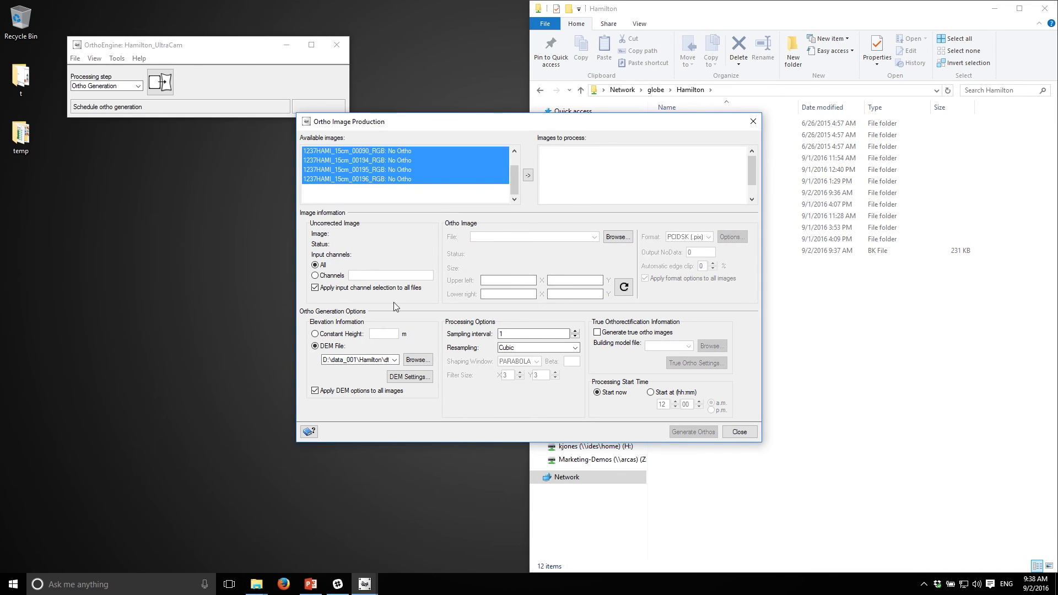
pyautogui.click(418, 360)
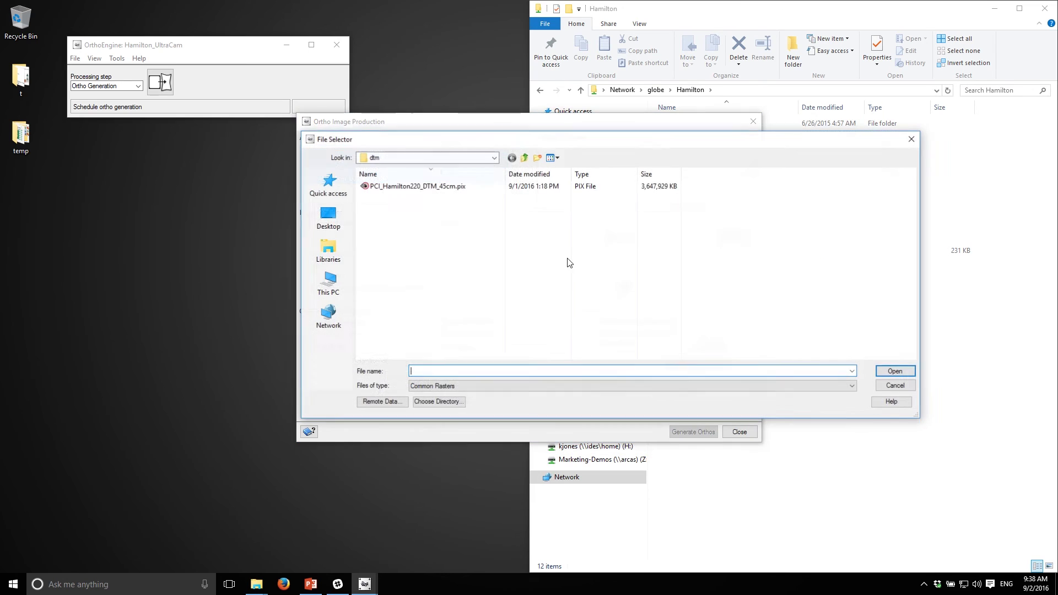
pyautogui.click(402, 187)
pyautogui.press('Return')
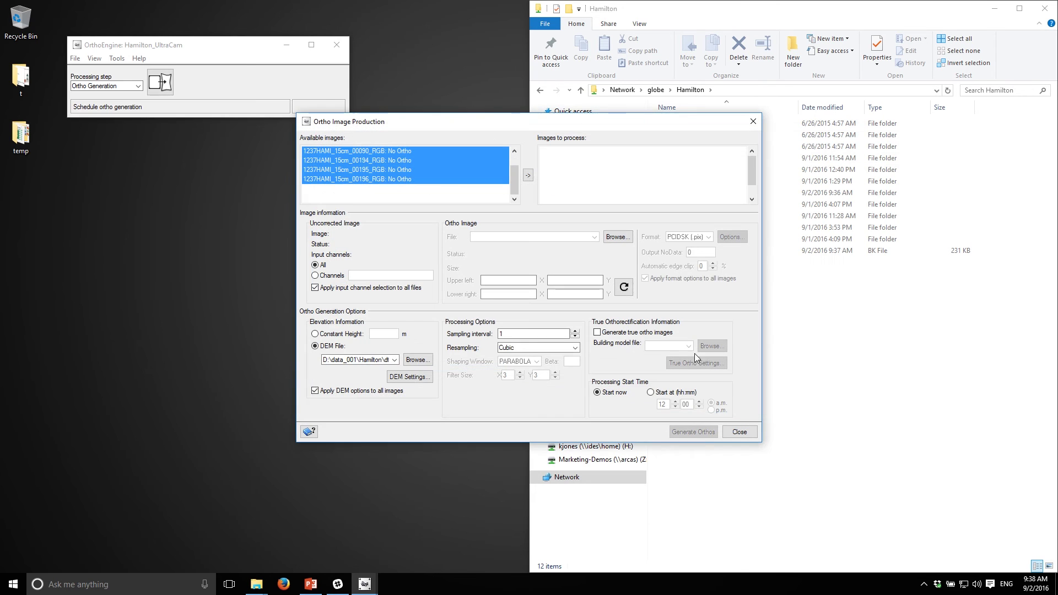
# Set the Orthos folder as output, queue the six images, and generate the orthos
pyautogui.click(618, 237)
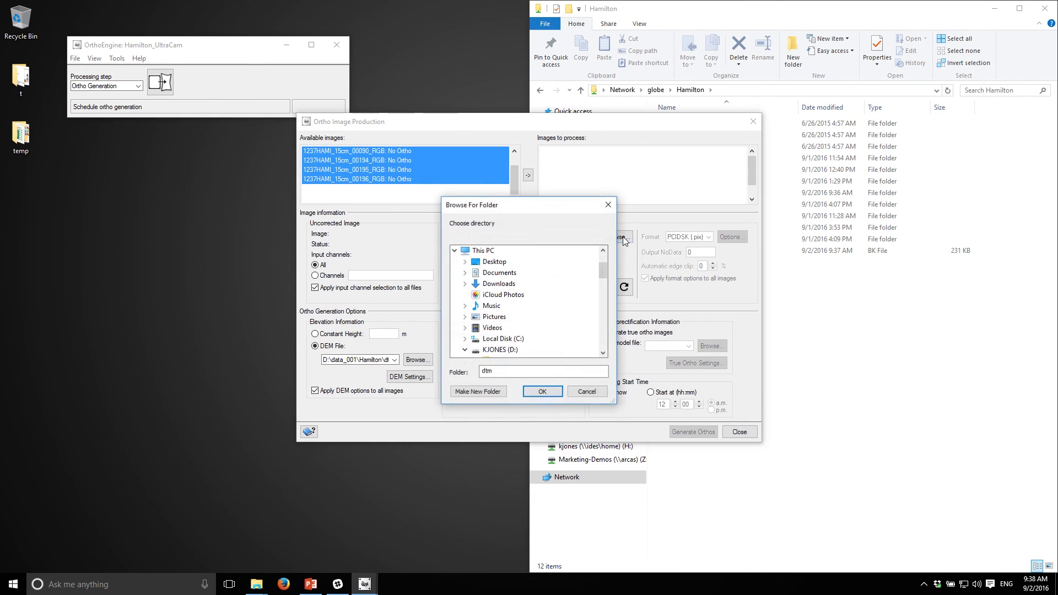
pyautogui.scroll(-3, 547, 337)
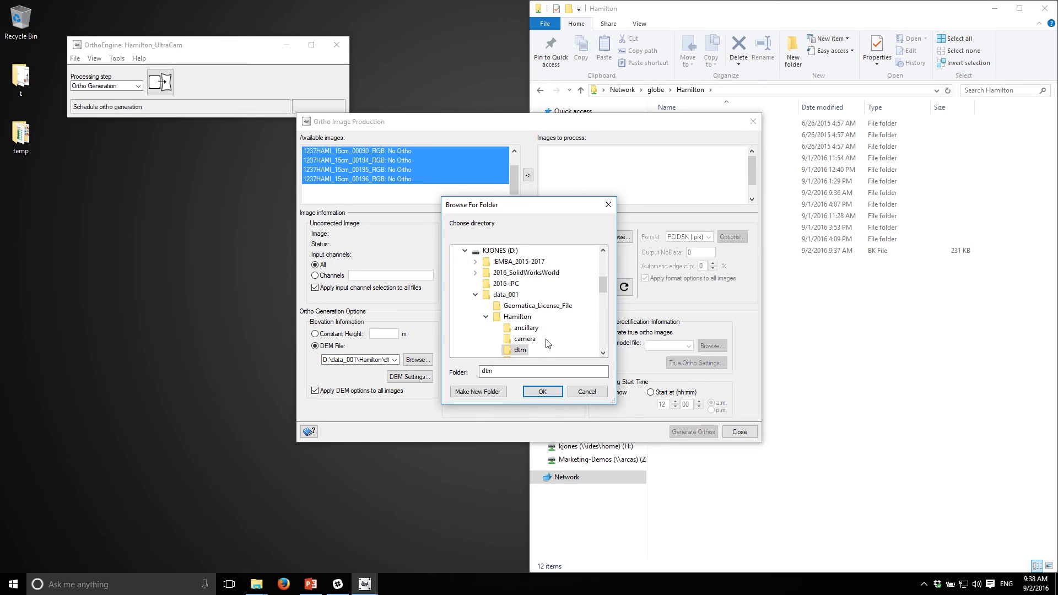
pyautogui.click(524, 329)
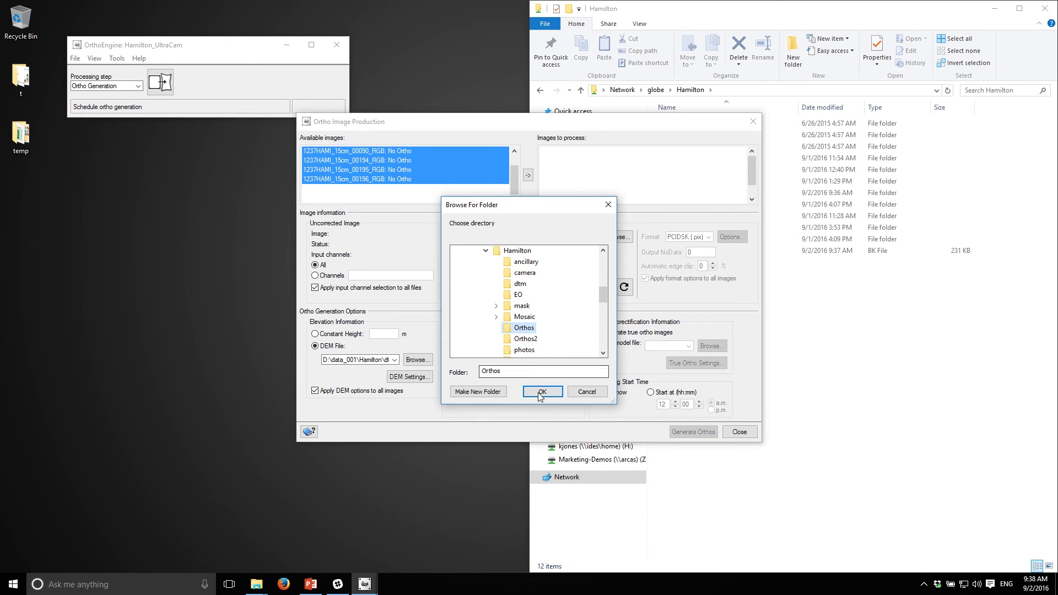
pyautogui.click(539, 391)
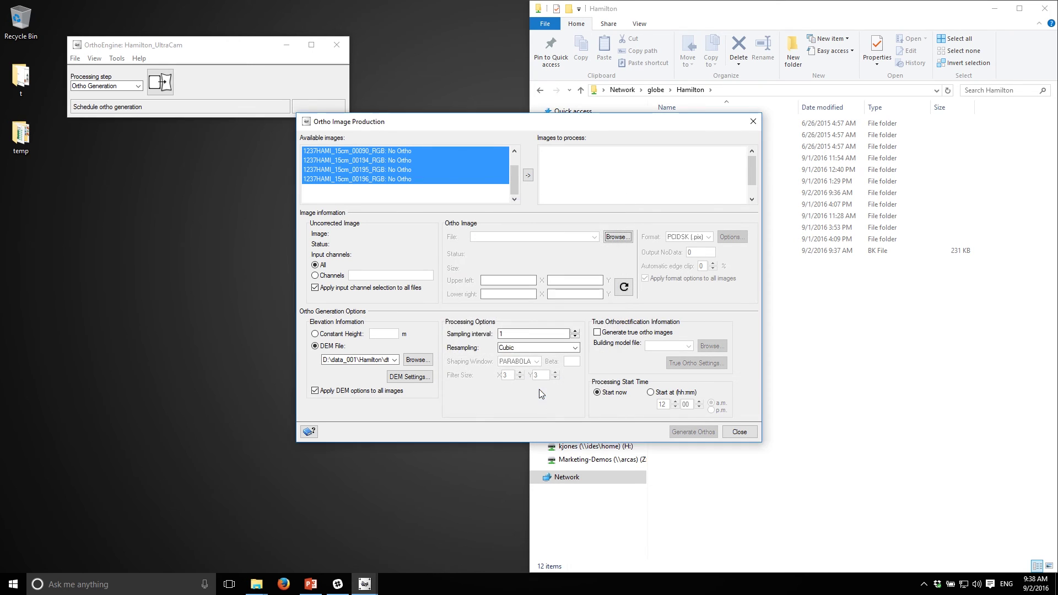
pyautogui.click(528, 176)
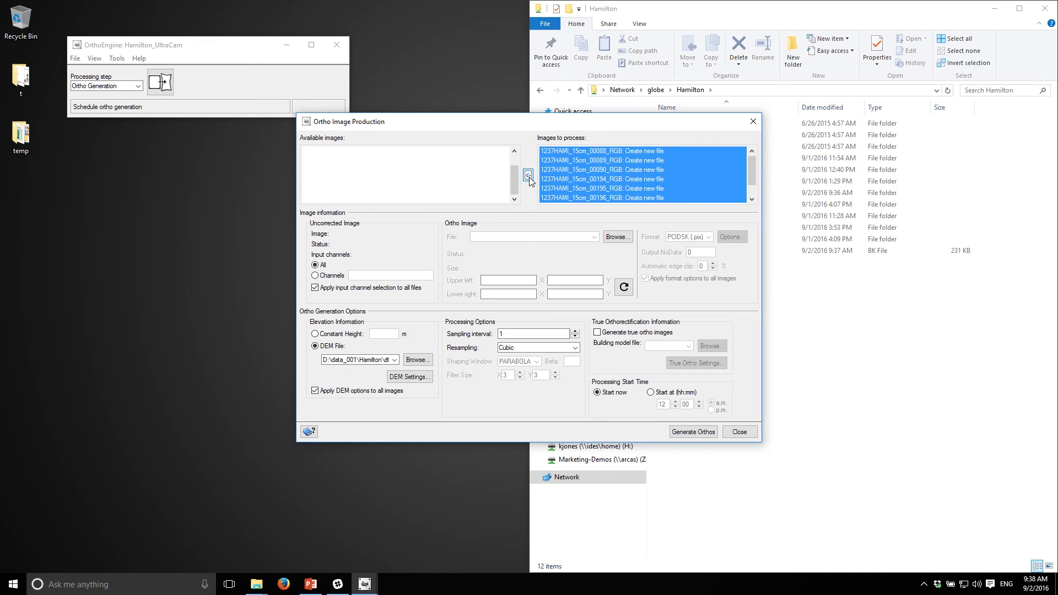
pyautogui.click(590, 170)
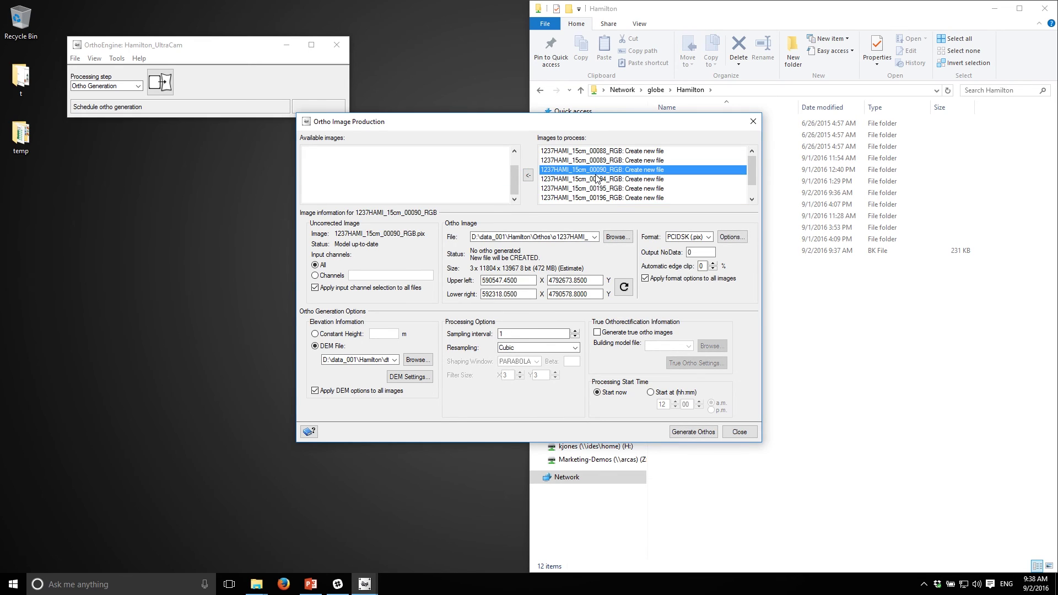
pyautogui.click(693, 433)
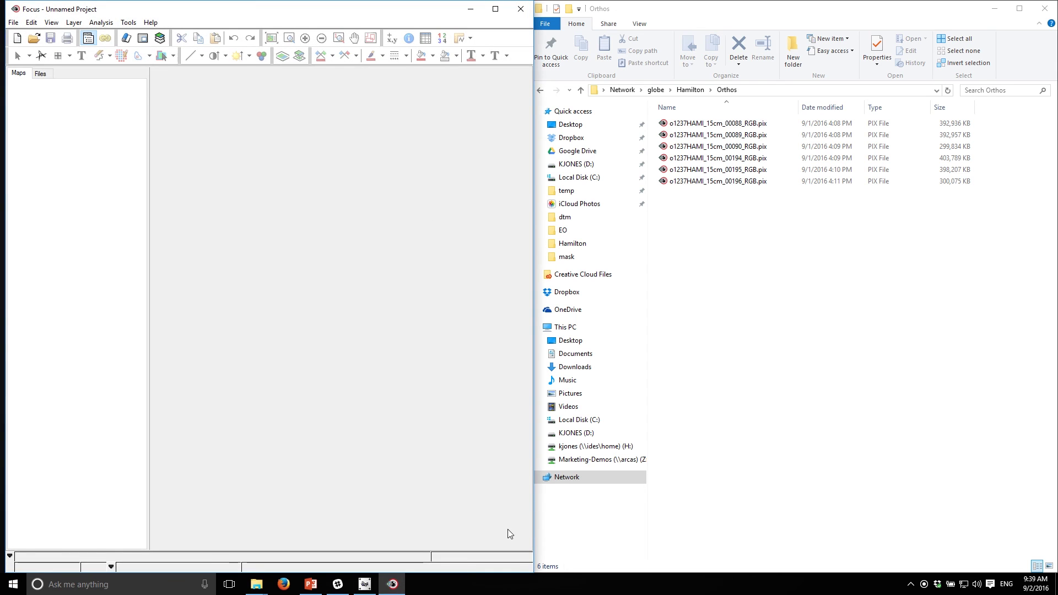
# Load the six ortho .pix files into Focus, change their display stretch, and zoom to full extent
pyautogui.moveTo(741, 280); pyautogui.dragTo(94, 248)
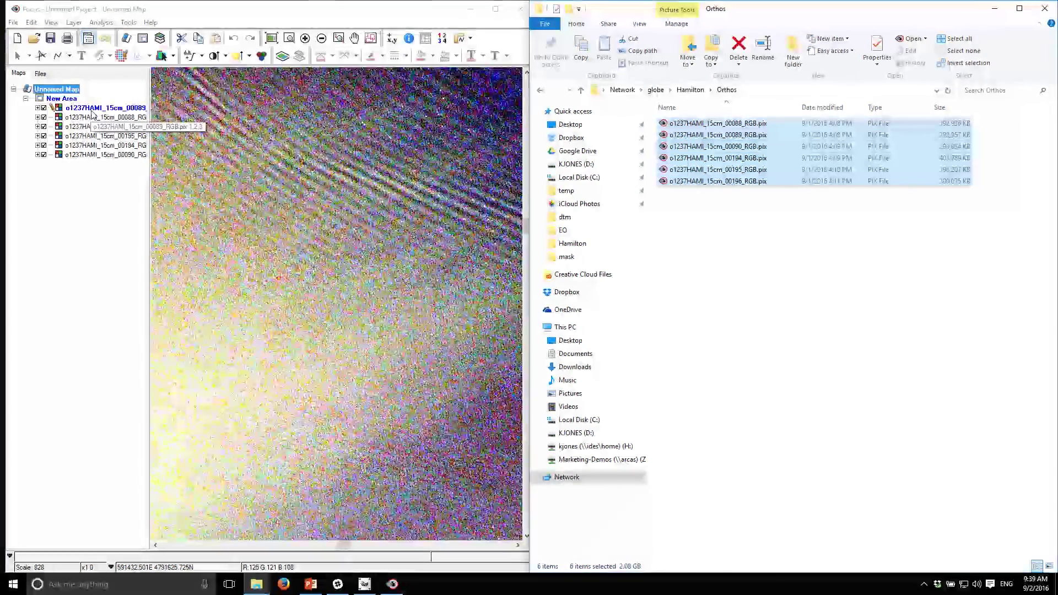
pyautogui.keyDown('shift'); pyautogui.click(88, 154); pyautogui.keyUp('shift')
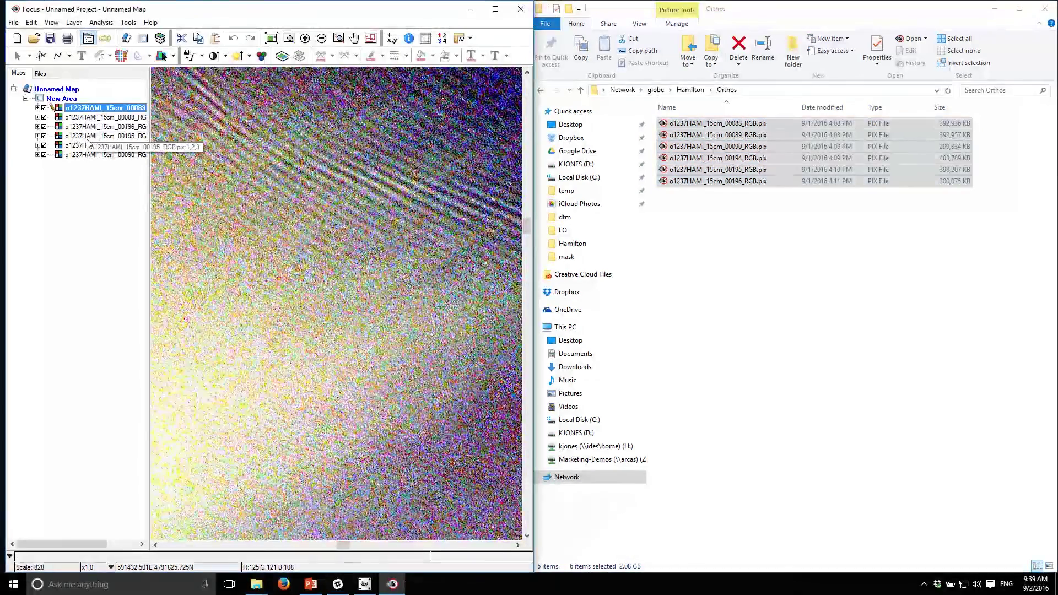
pyautogui.click(201, 55)
pyautogui.click(199, 72)
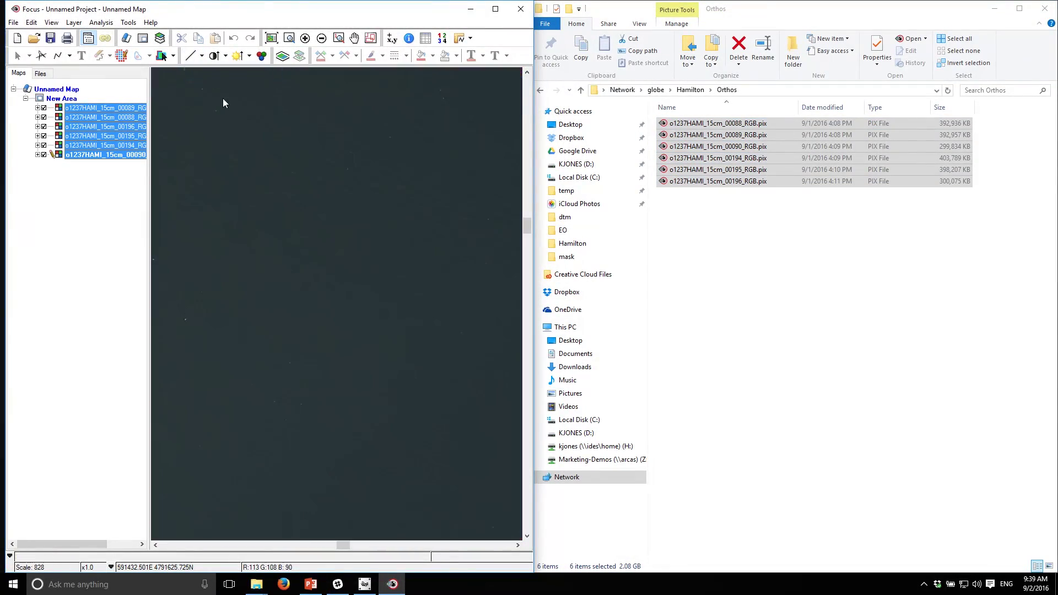
pyautogui.click(271, 38)
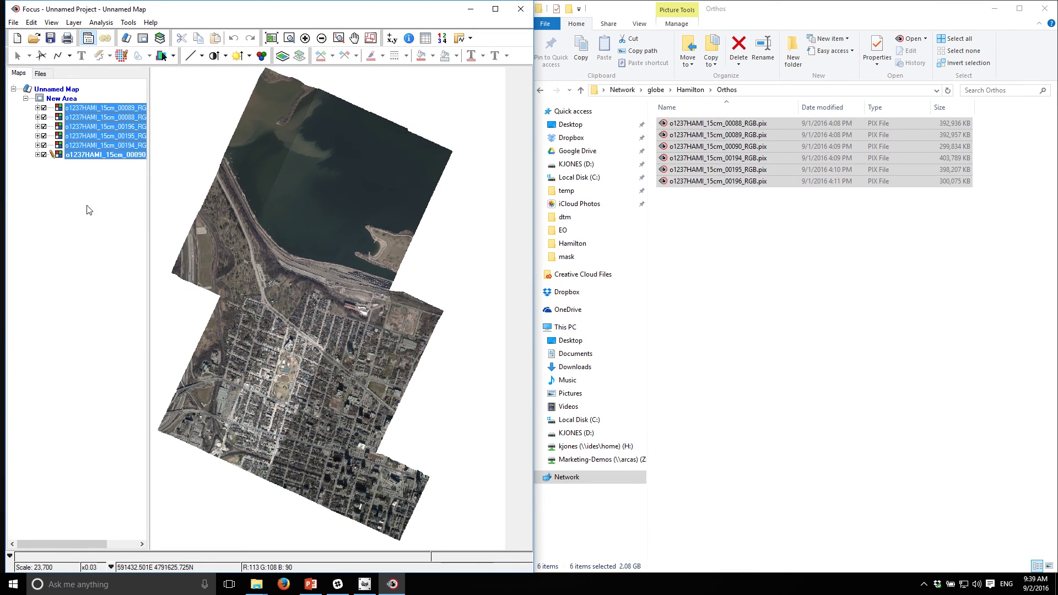
pyautogui.click(91, 208)
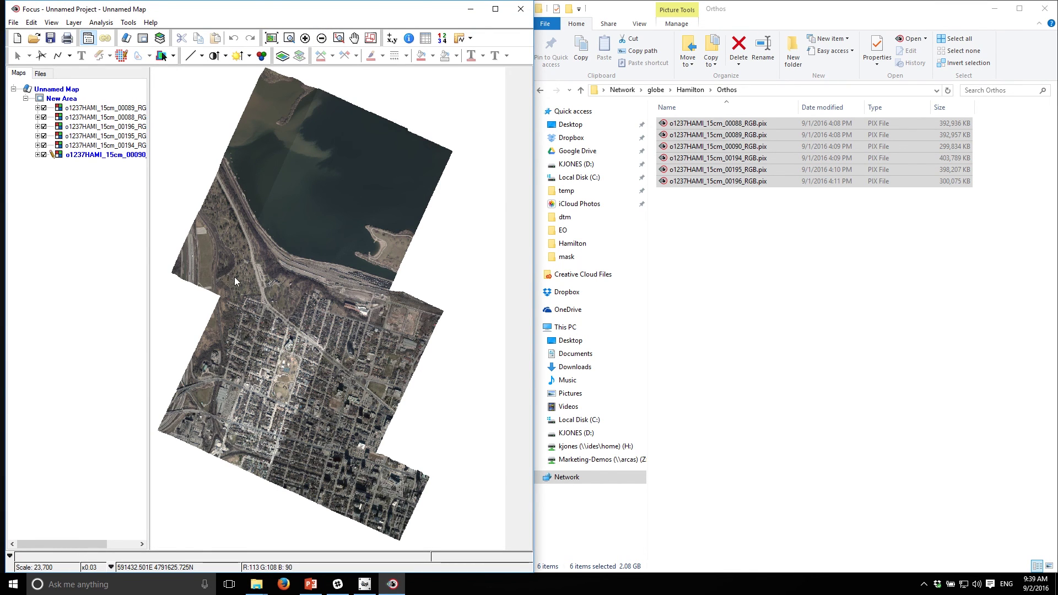